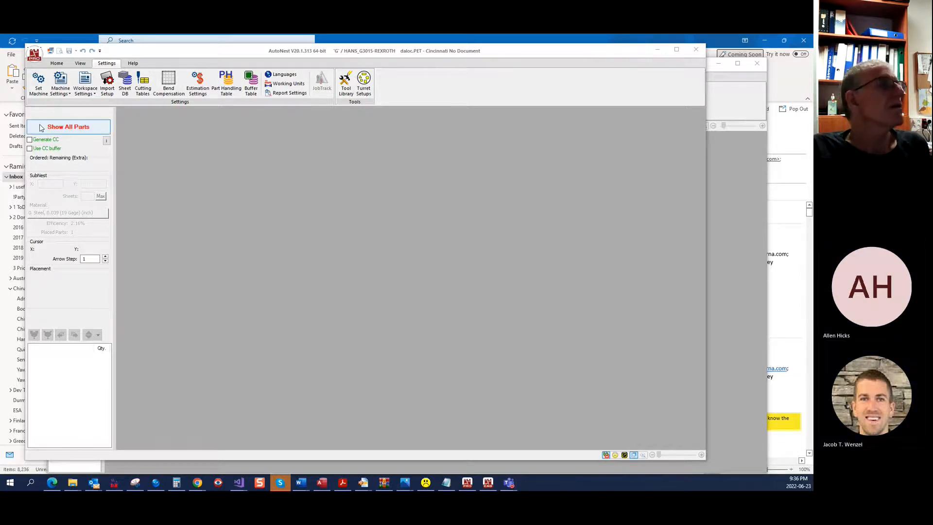
Step: Create a new job order named J2 in the Web 2022-06-23 folder
click(54, 63)
click(58, 82)
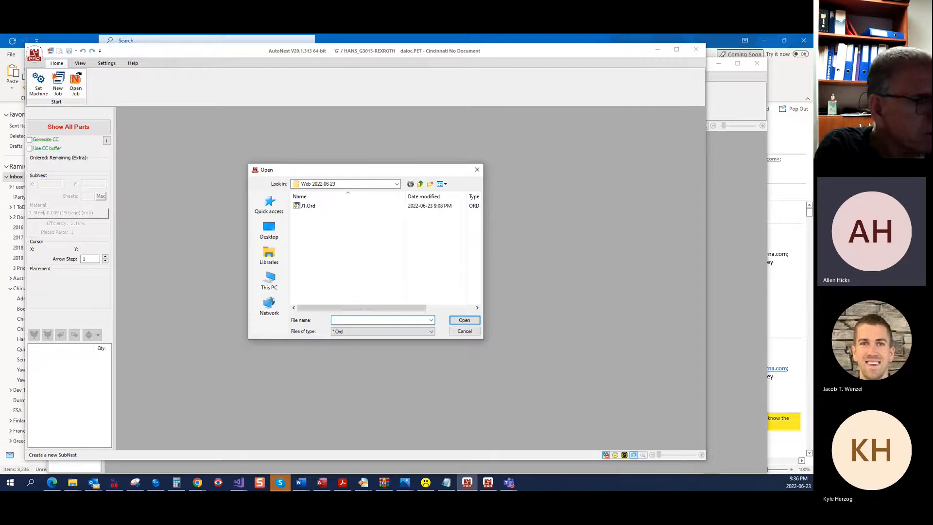
text(J2)
key(Return)
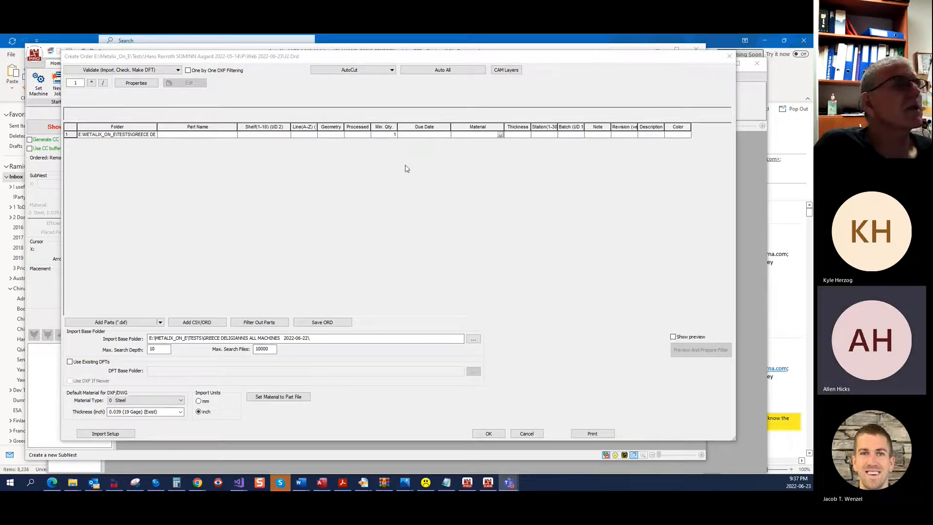
Step: Close the order window and reopen the order through a new job using J2.Ord
click(729, 56)
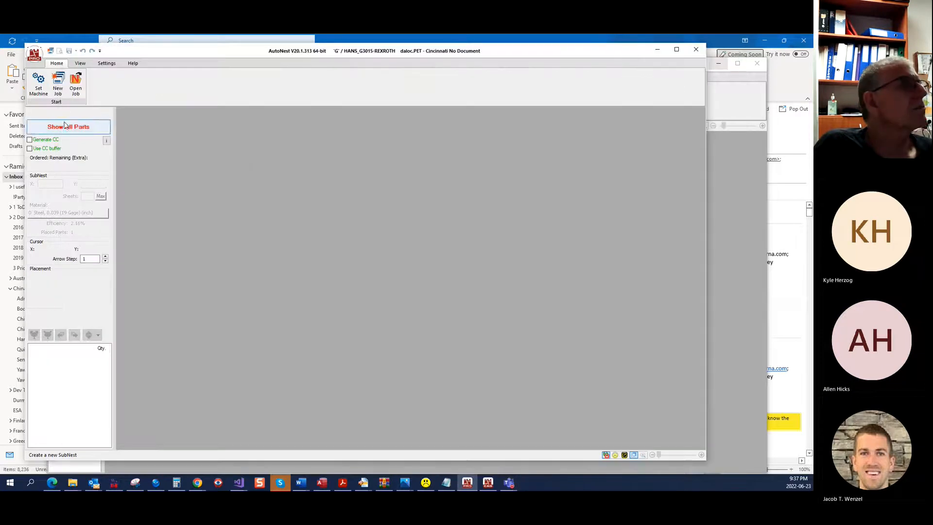
click(59, 83)
click(73, 113)
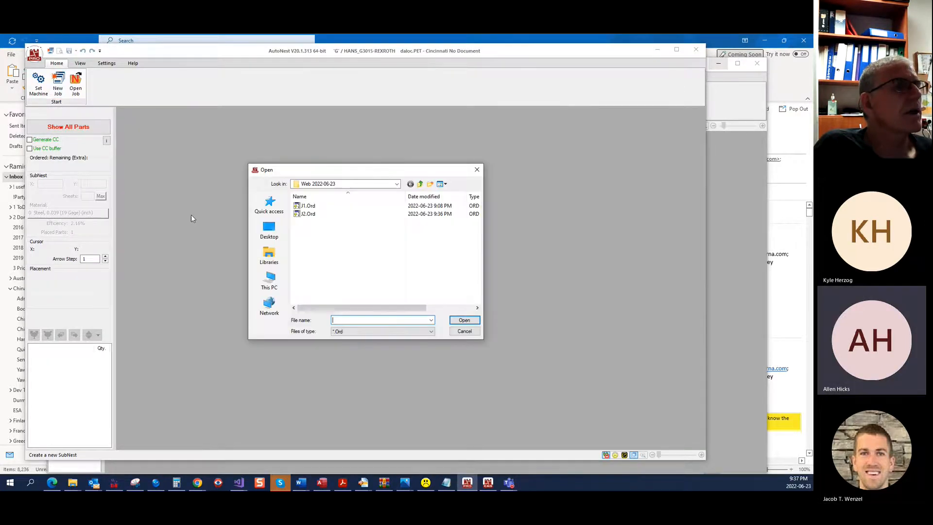
click(308, 214)
click(464, 320)
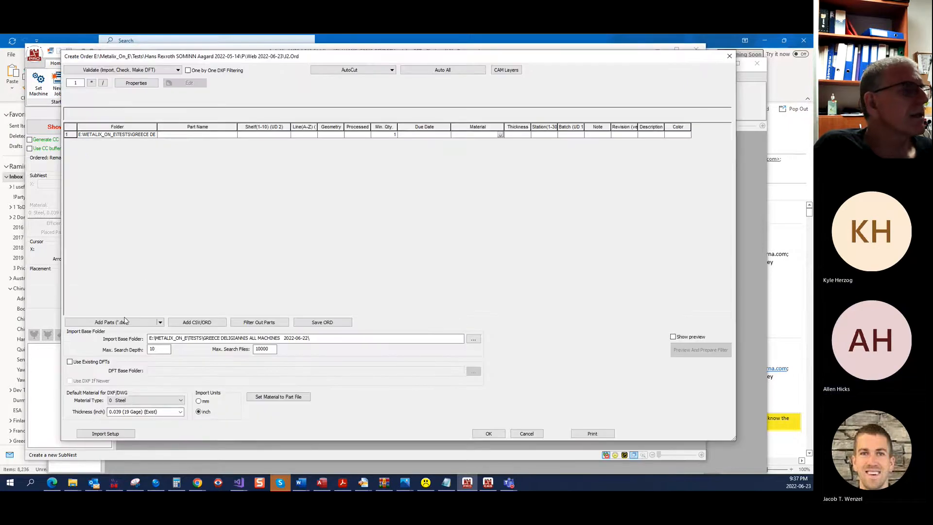
Step: Start adding DXF parts to the order and preview 1392881 Aagard Top Band.dxf and Test part for laser 2.dxf
click(125, 323)
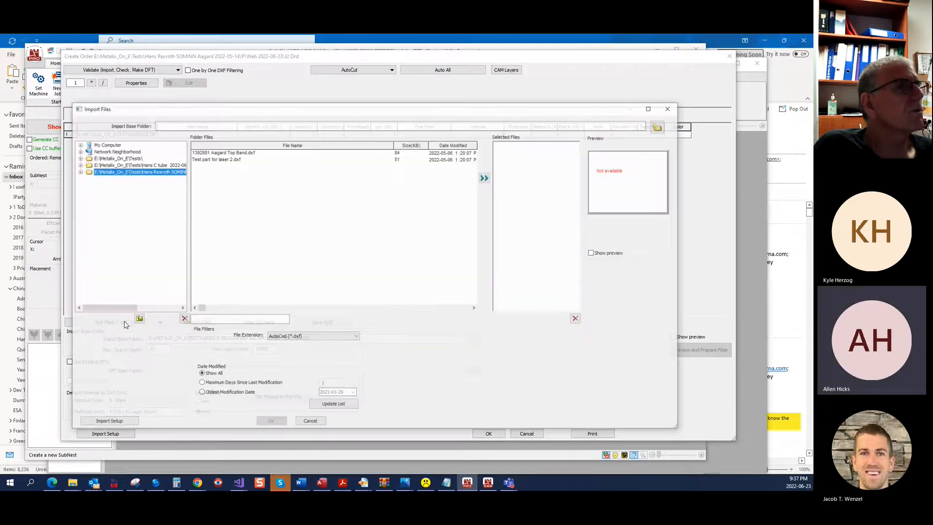
click(216, 154)
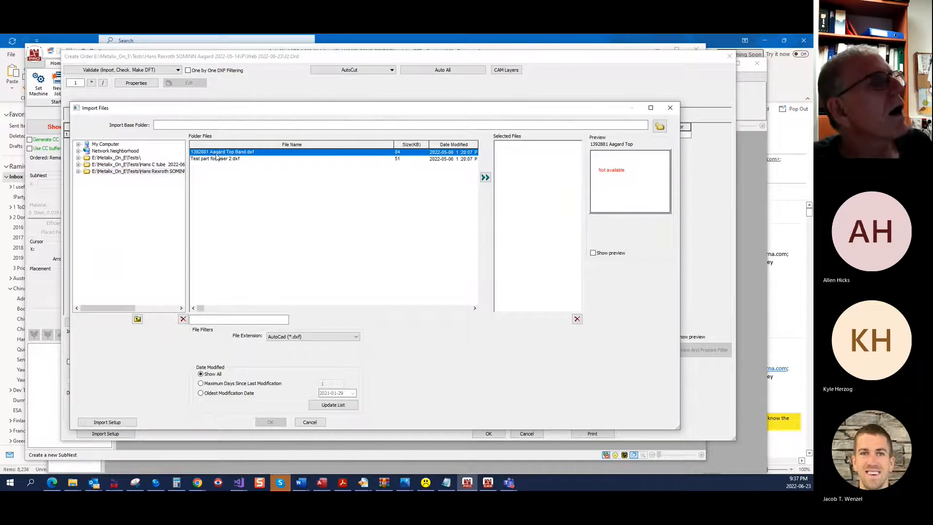
click(593, 253)
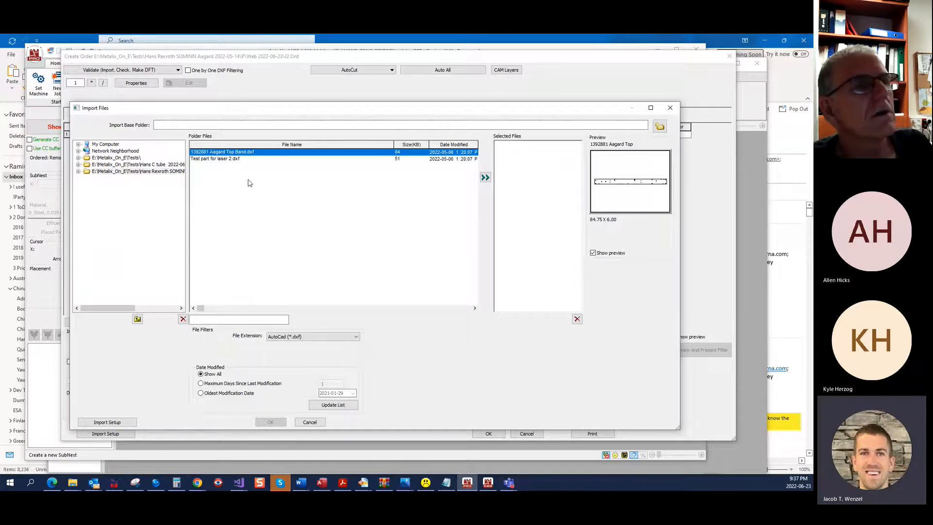
click(213, 160)
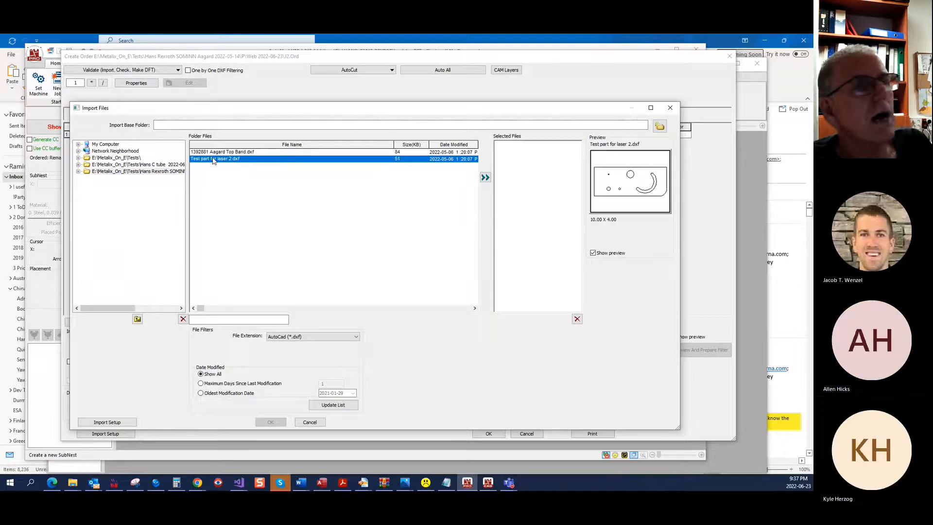
key(Up)
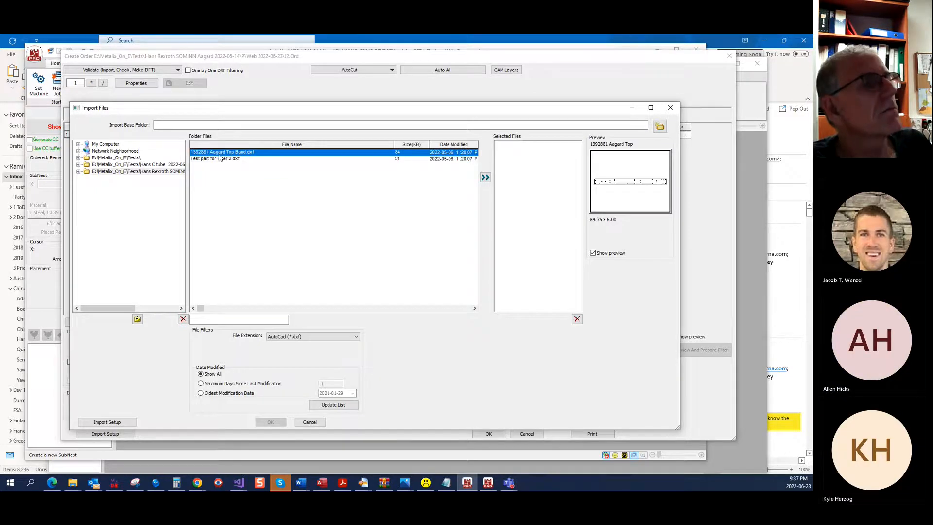
Step: Add both DXF files to the order, accepting the default part setup with 0 Steel and 0.039 (19 Gage) thickness
shift+click(219, 160)
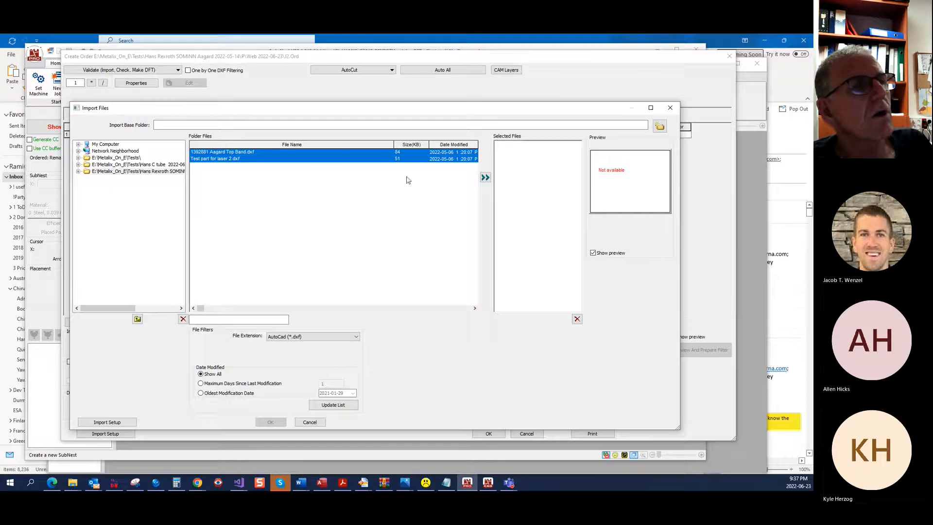
click(485, 178)
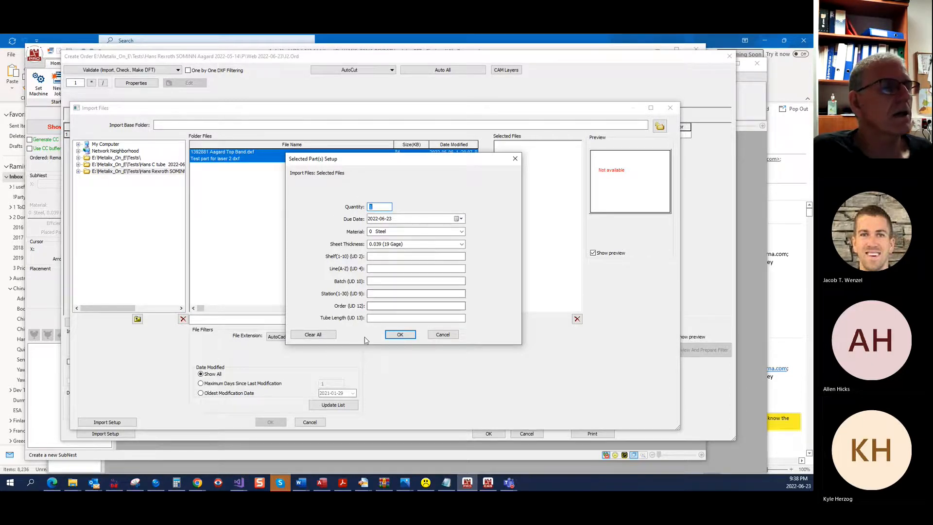
click(400, 335)
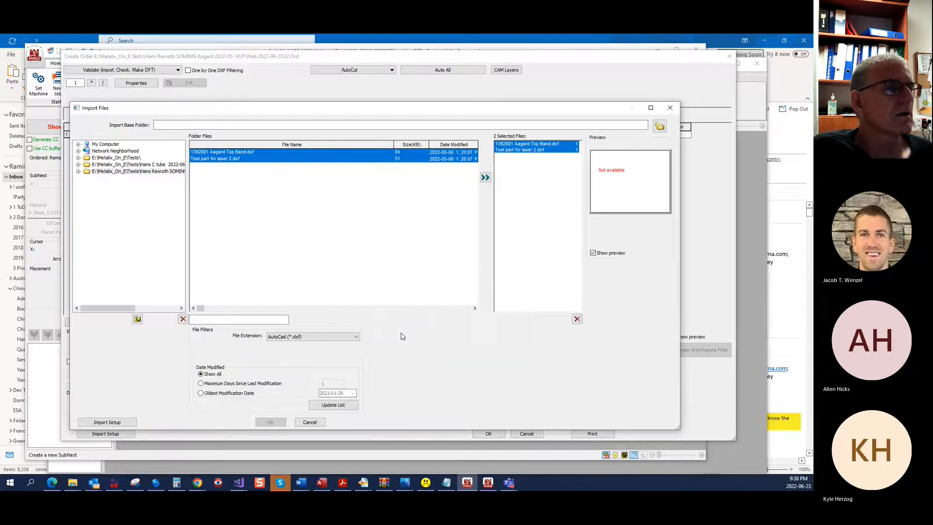
click(272, 422)
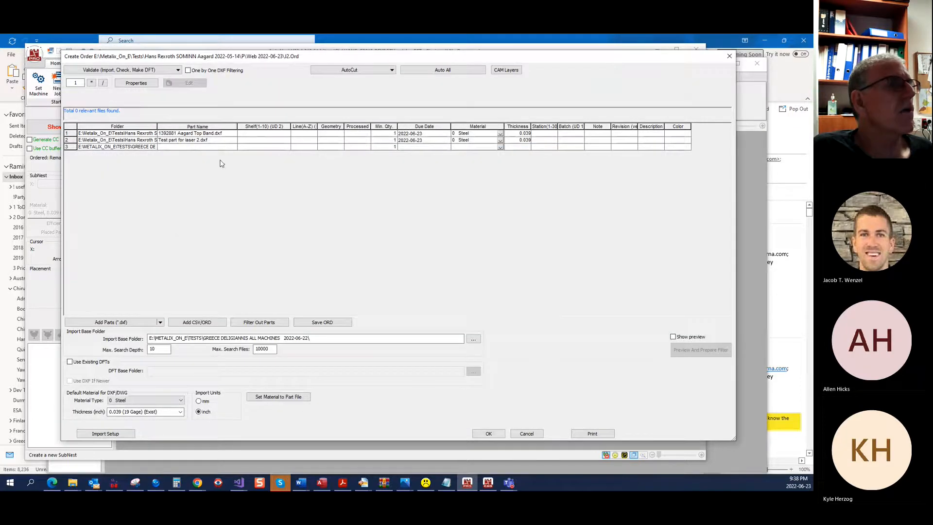
Step: Preview the geometry of both parts in the order list, ending with the preview closed
click(226, 135)
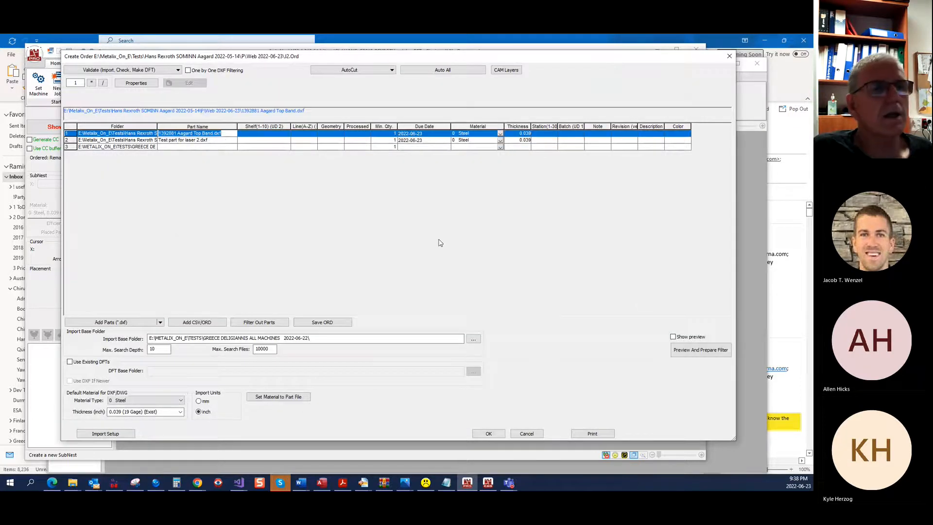
click(673, 337)
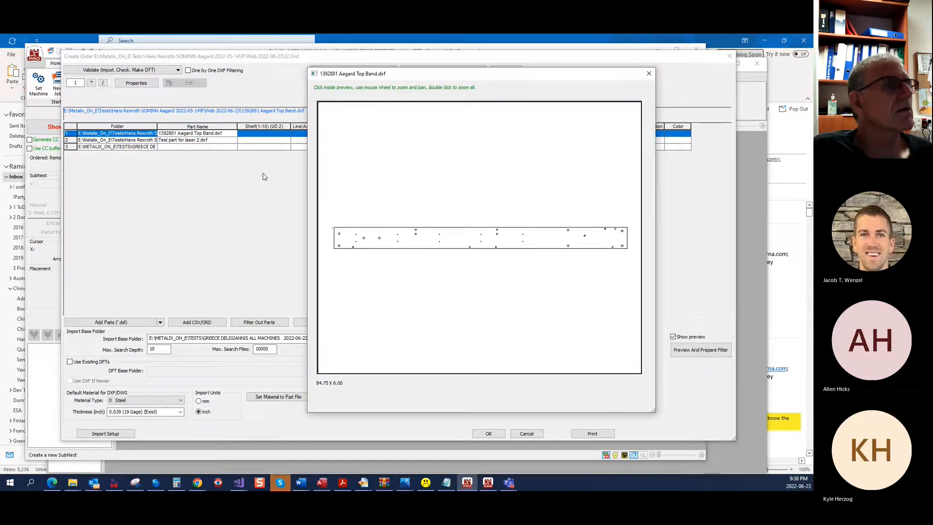
click(215, 140)
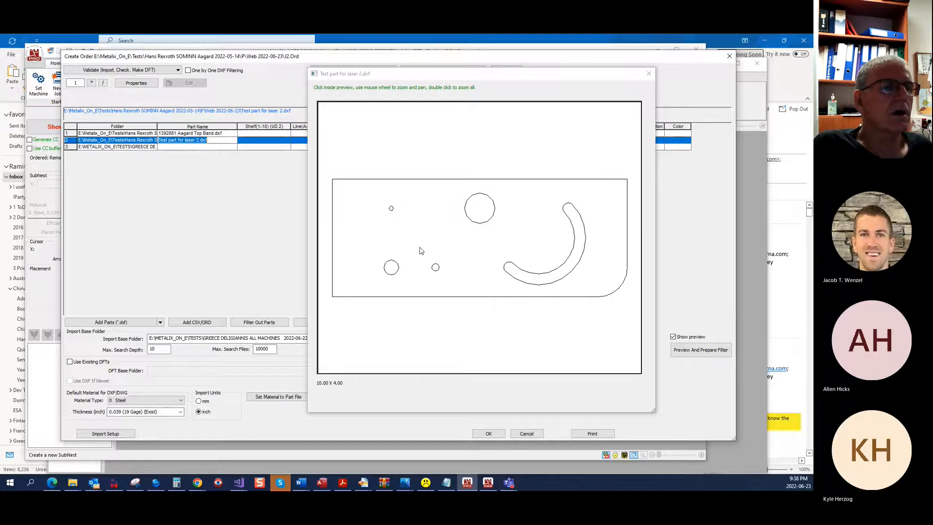
click(649, 74)
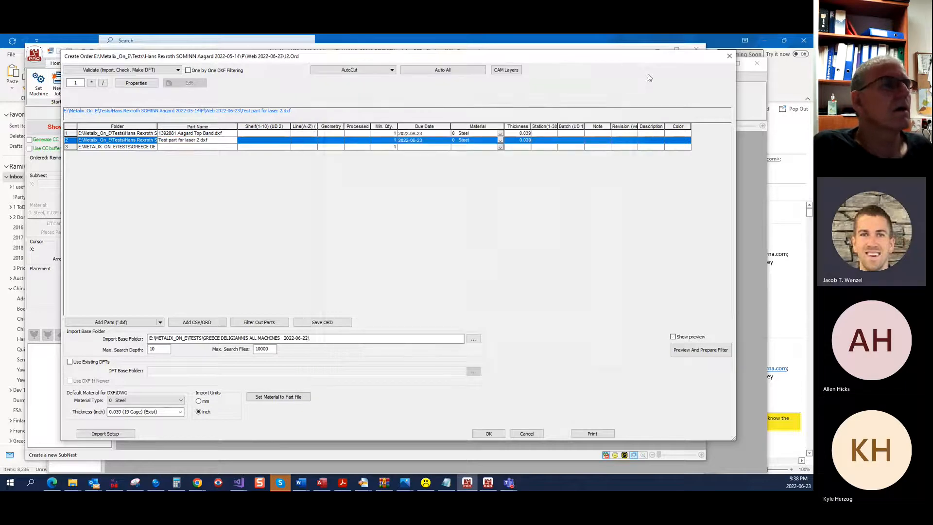
Step: Validate all parts in the order, creating their DFT files, and close the validation report
click(119, 71)
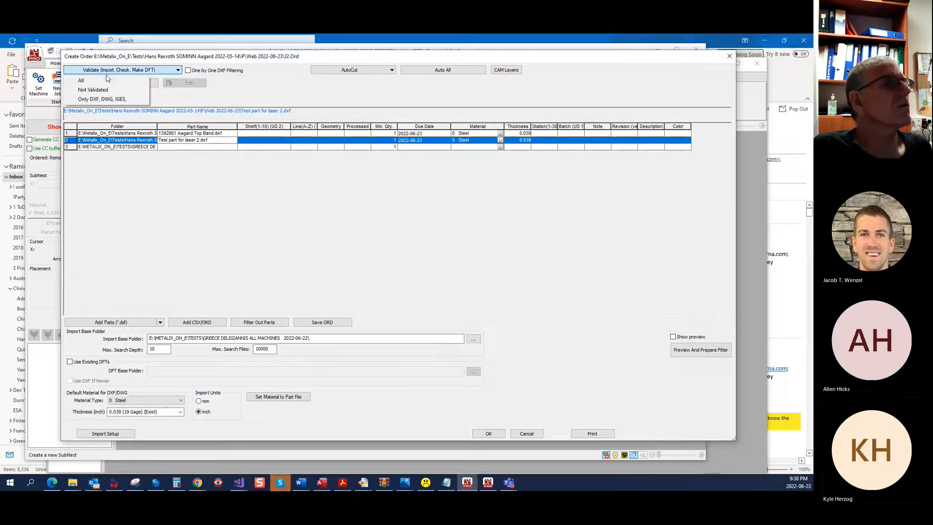
click(100, 80)
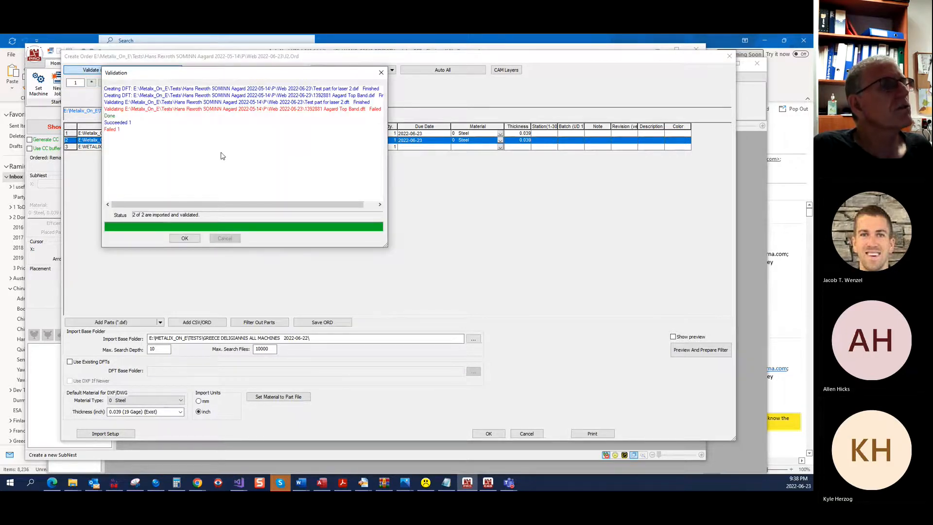
click(185, 238)
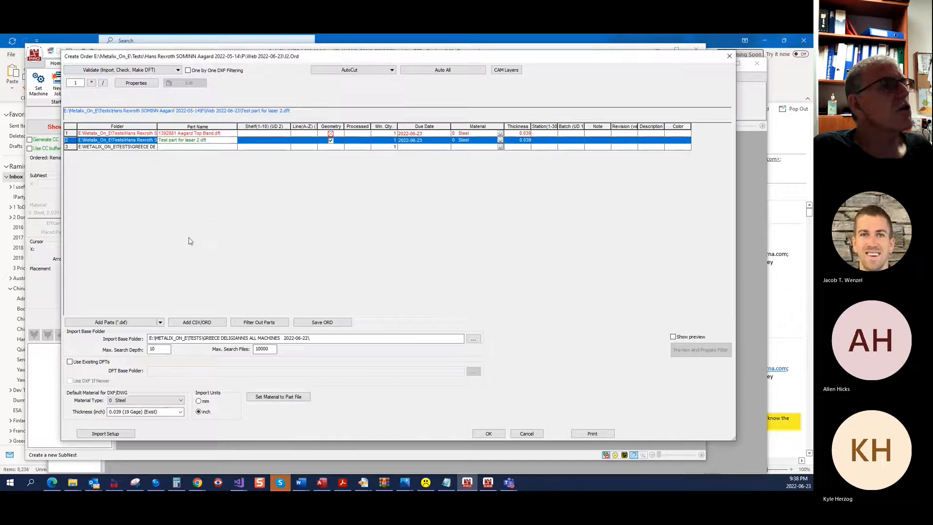
Step: Open the part 1392881 Aagard Top Band.dft from the order for editing in cncKad
click(225, 133)
click(214, 141)
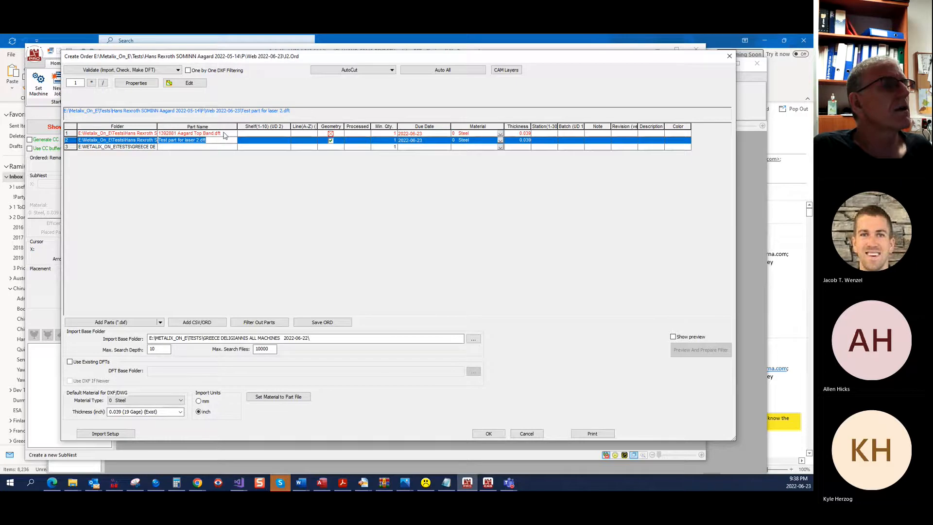
click(224, 133)
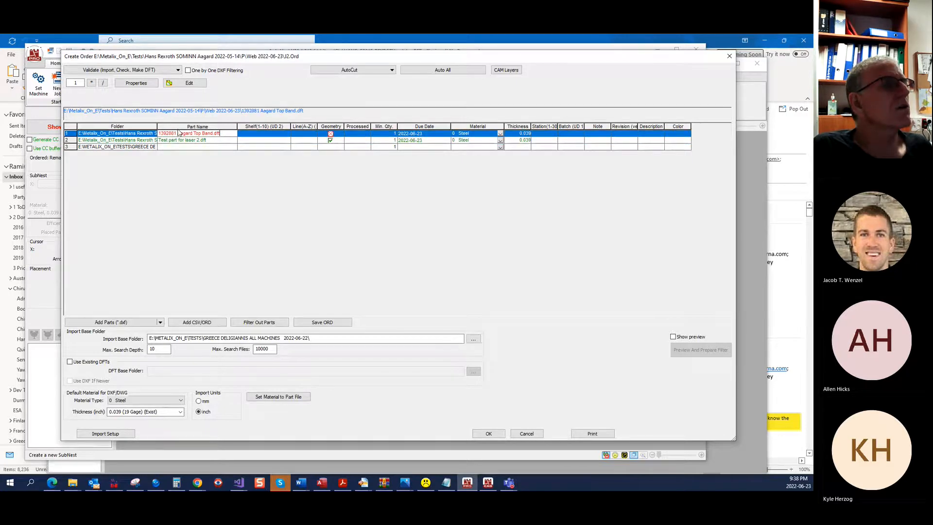
click(187, 83)
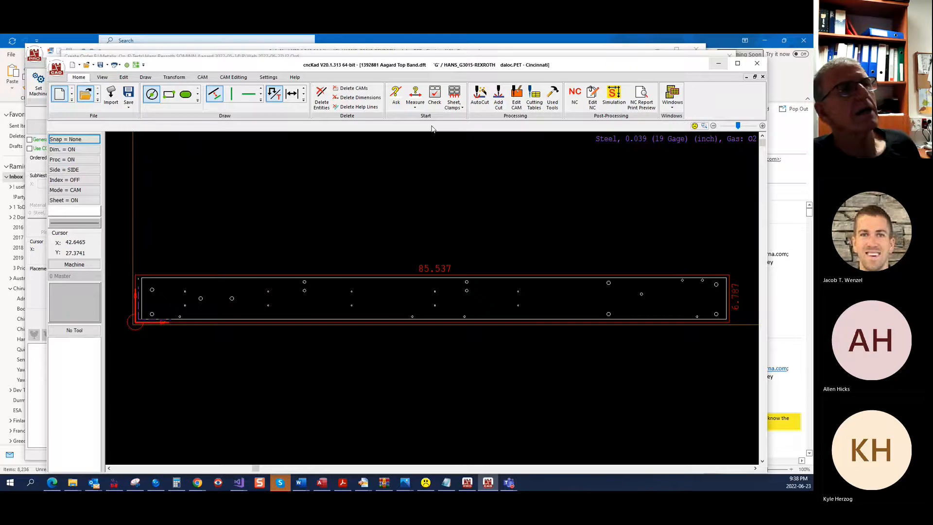
Step: Check the part's contours with the existing check parameters and examine the marked points near its upper-left corner
click(435, 92)
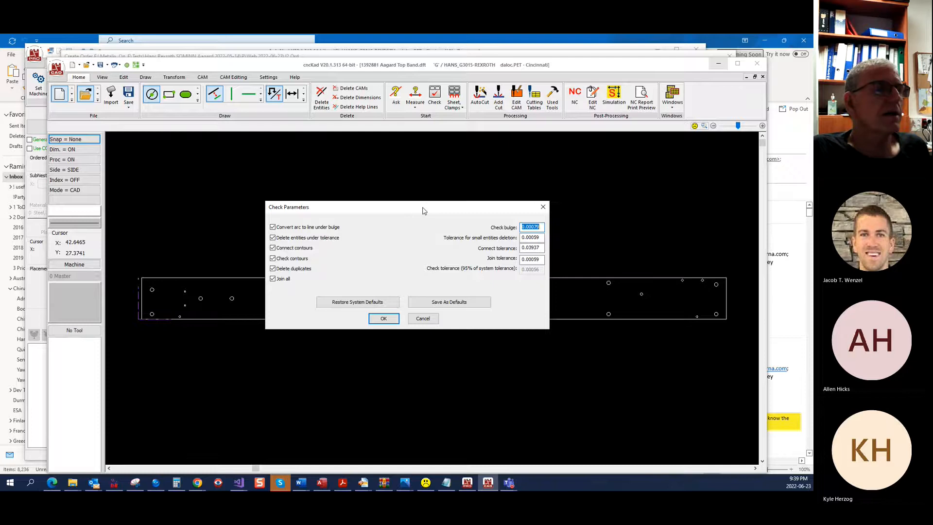
click(383, 318)
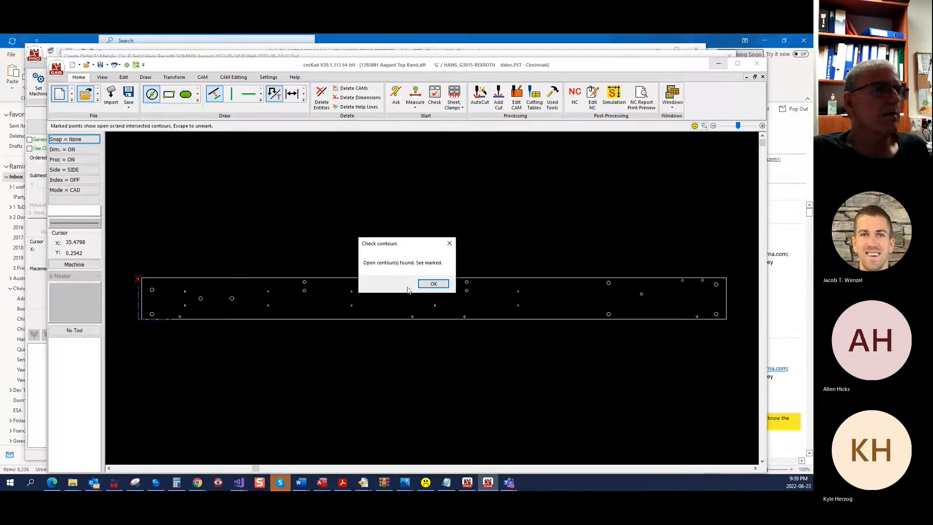
click(433, 284)
scroll(129, 281, up, 5)
scroll(179, 256, up, 1)
scroll(201, 229, up, 2)
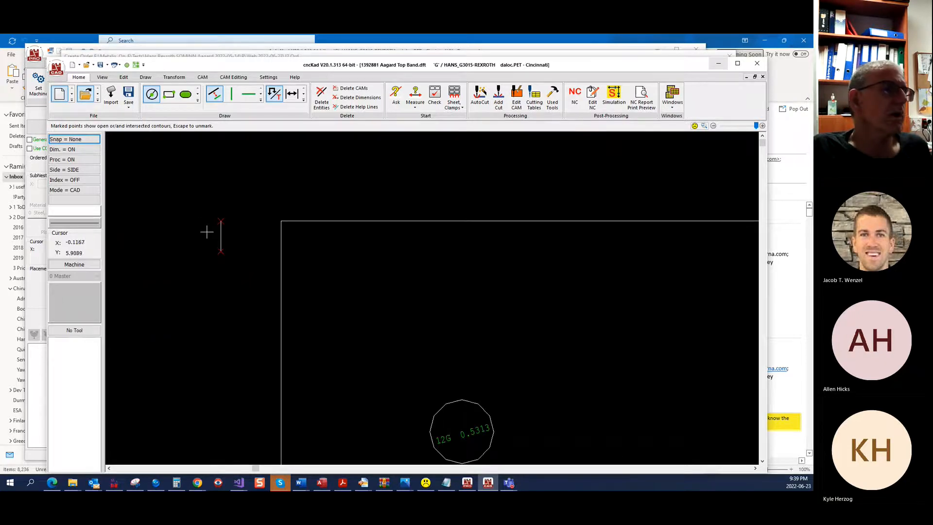
Step: Delete the short stray line outside the part's upper-left corner
scroll(244, 258, down, 3)
scroll(232, 271, down, 1)
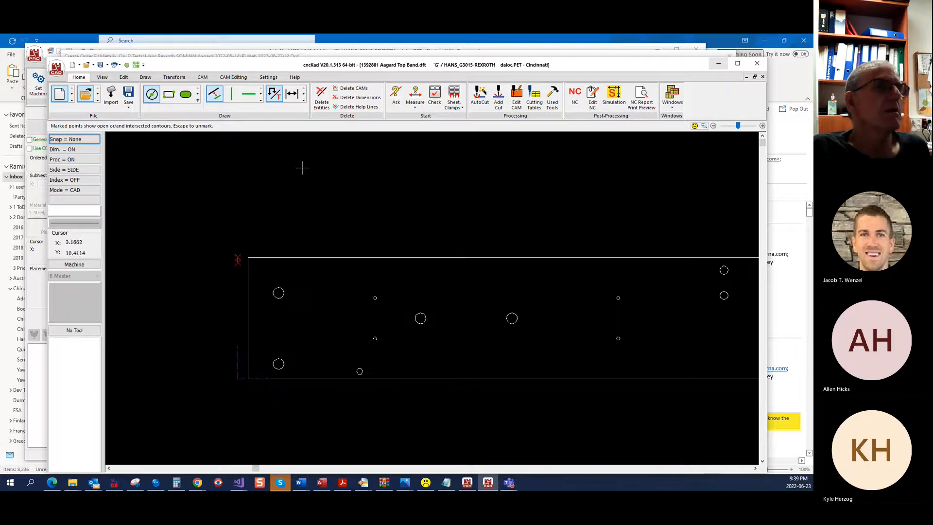
click(321, 97)
click(235, 256)
key(Return)
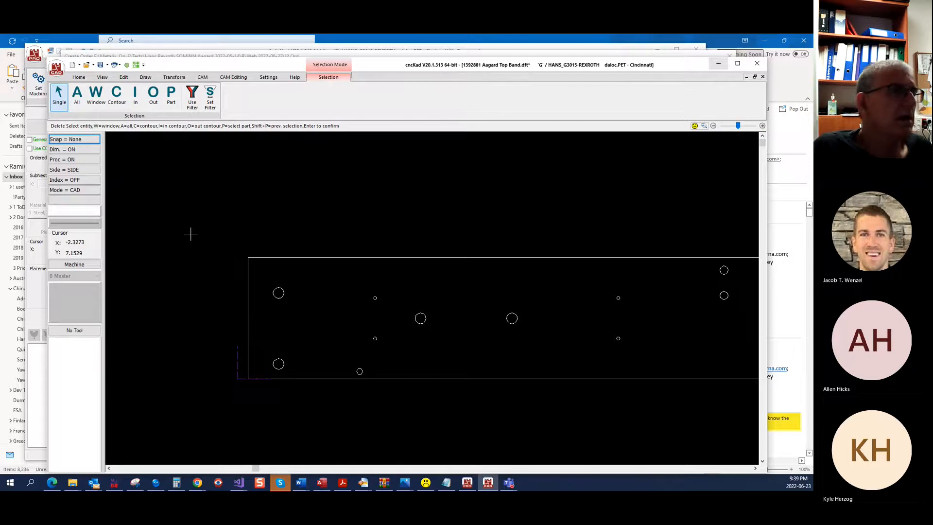
Step: Recheck the part's contours with the same check parameters and save the part file
click(85, 79)
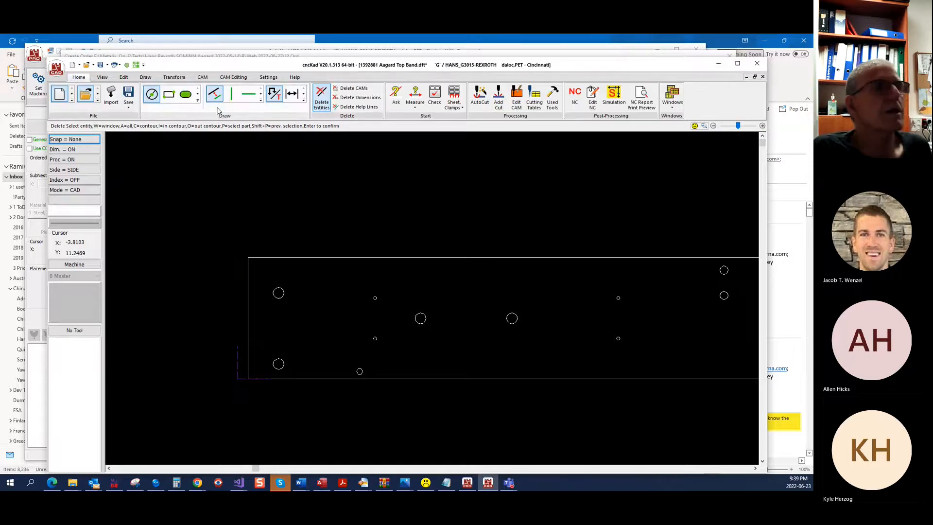
click(435, 97)
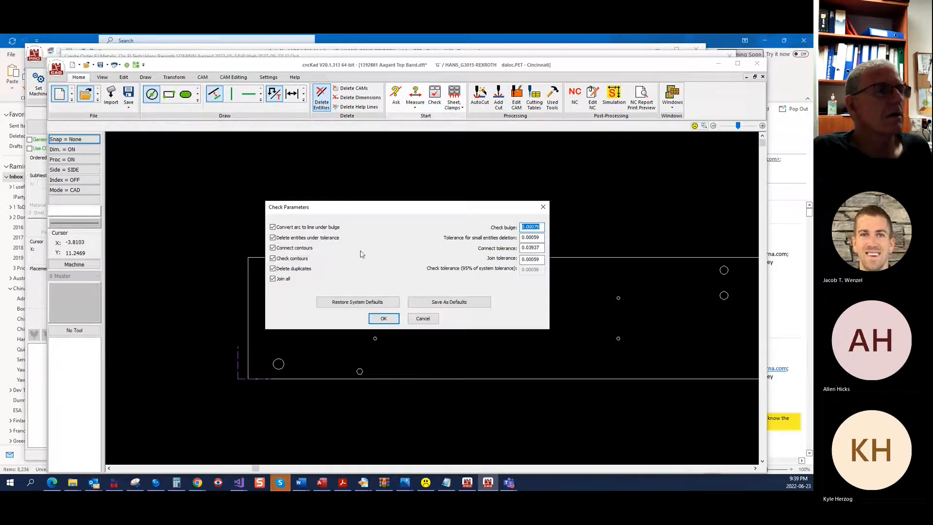
click(383, 317)
scroll(304, 219, down, 3)
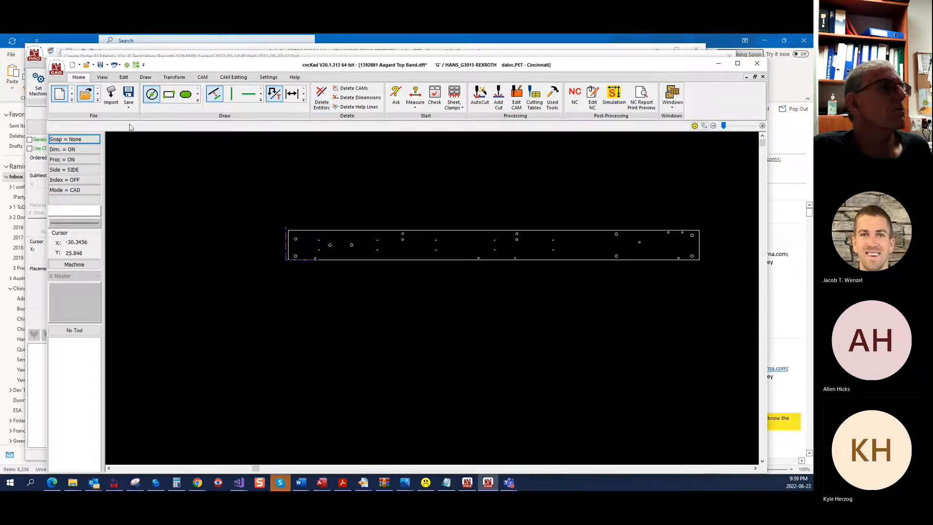
click(129, 95)
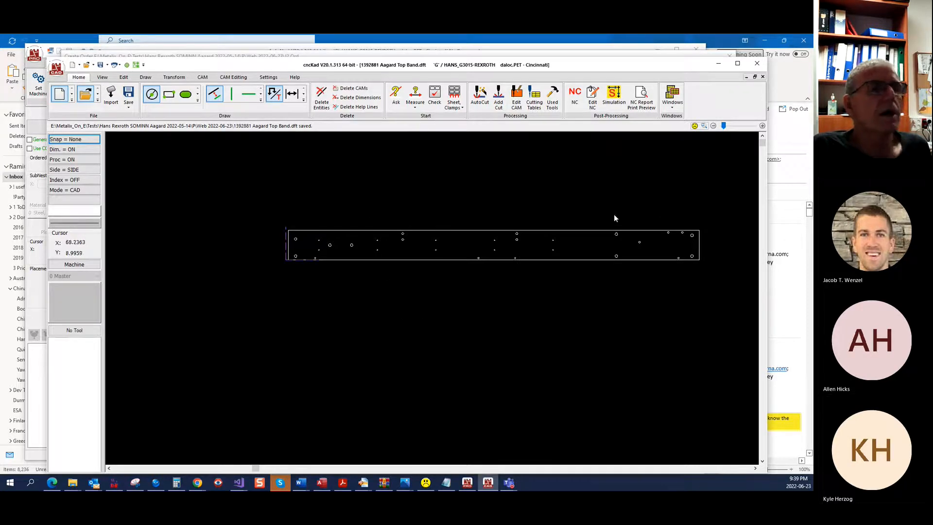
Step: Examine the part's shape list, highlighting the 0.3438 12G and 0.3125 HX shapes in the drawing, and close the list
scroll(419, 201, up, 2)
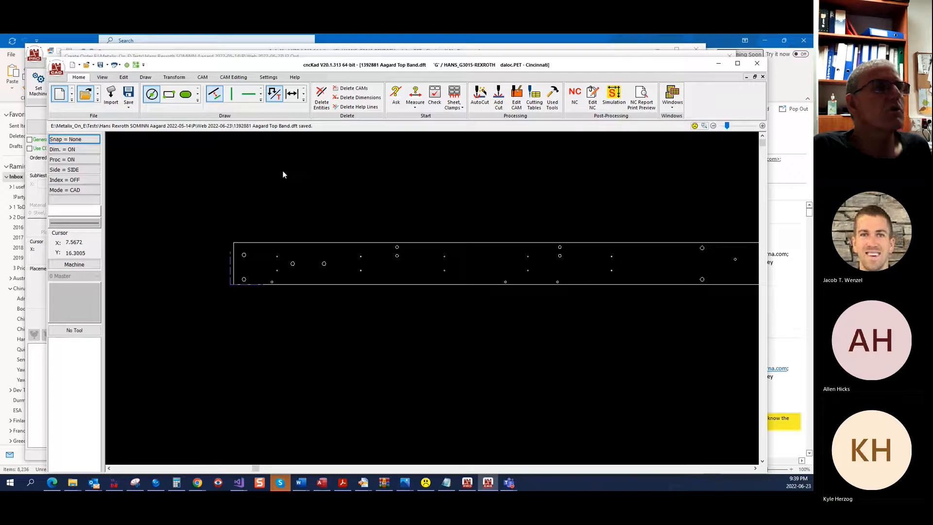
click(145, 77)
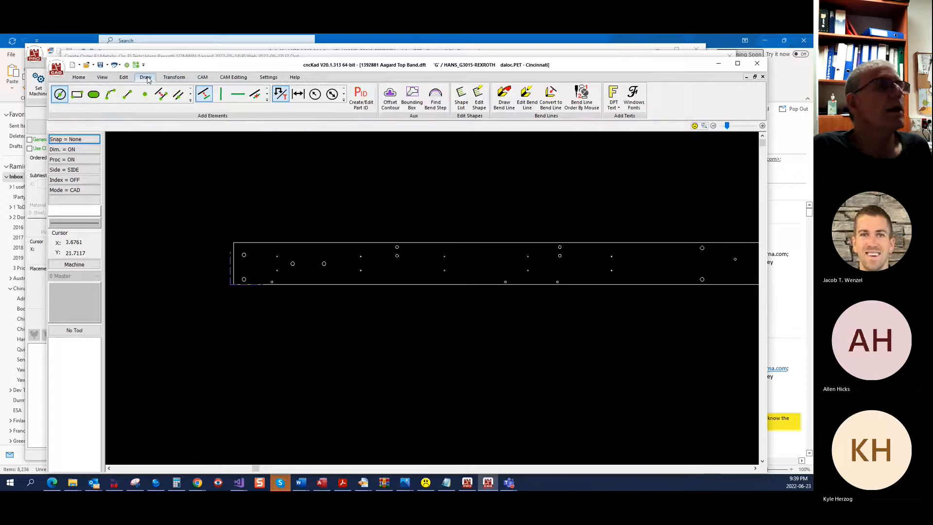
click(462, 98)
drag(394, 193, 197, 88)
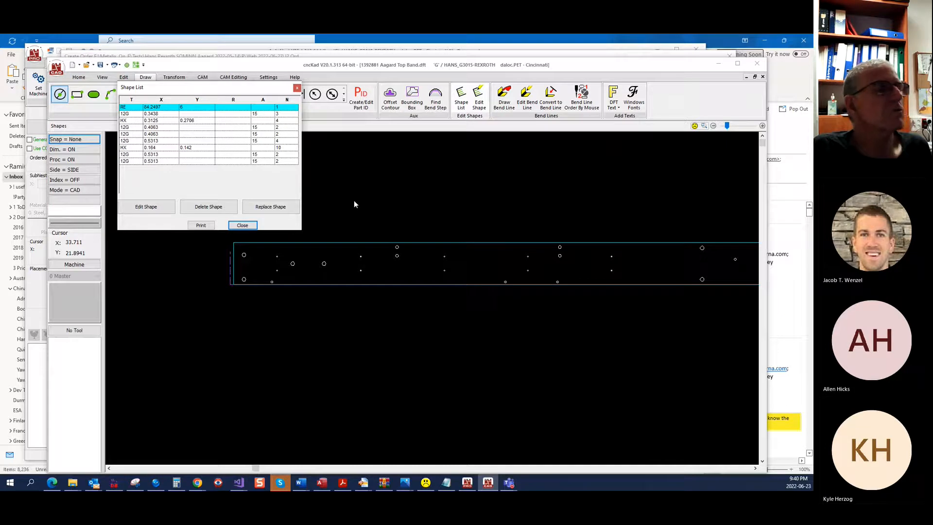
click(163, 115)
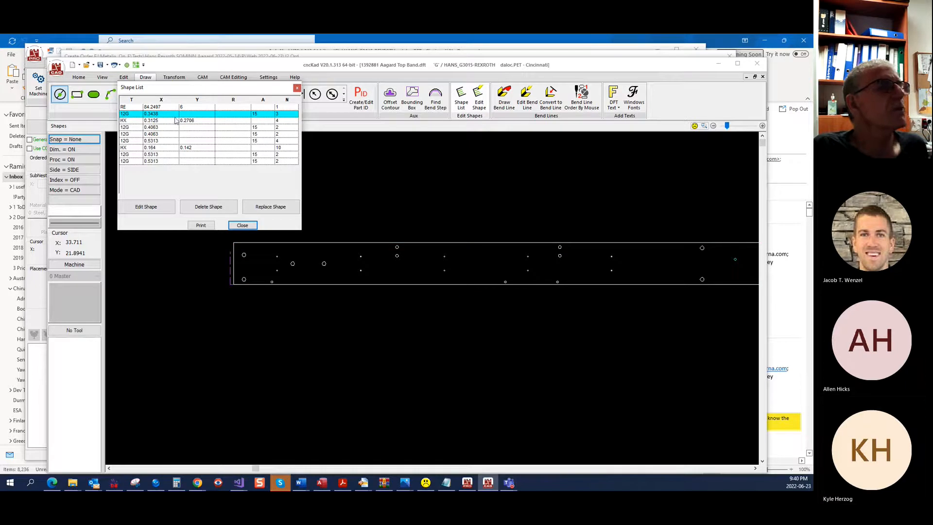
click(134, 122)
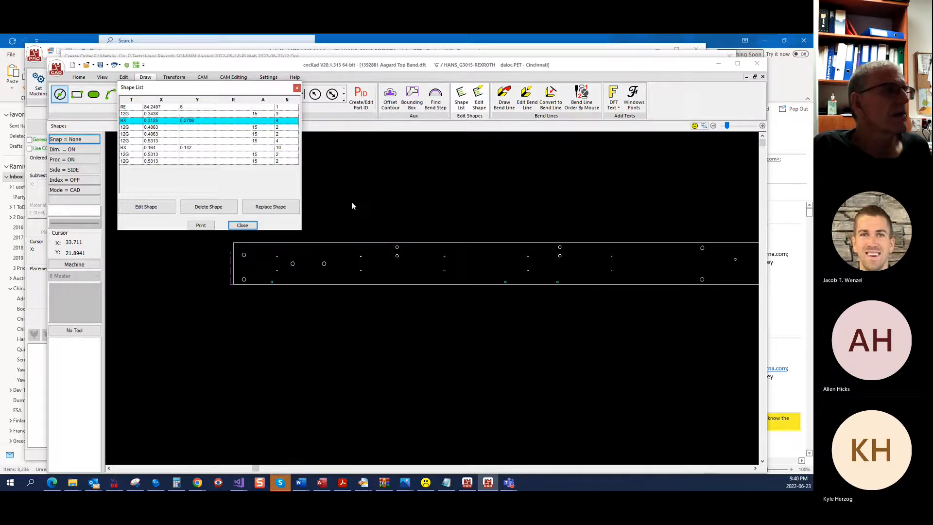
click(242, 225)
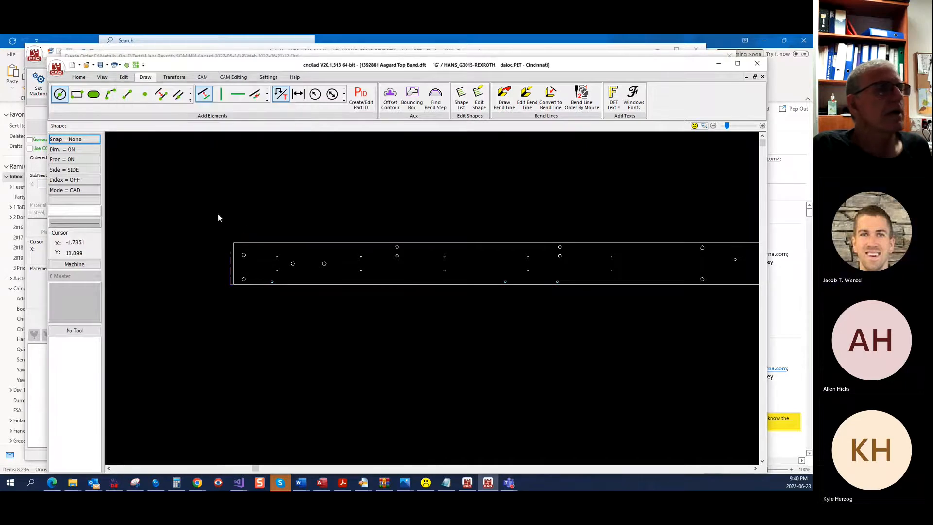
scroll(203, 224, down, 1)
scroll(204, 224, down, 1)
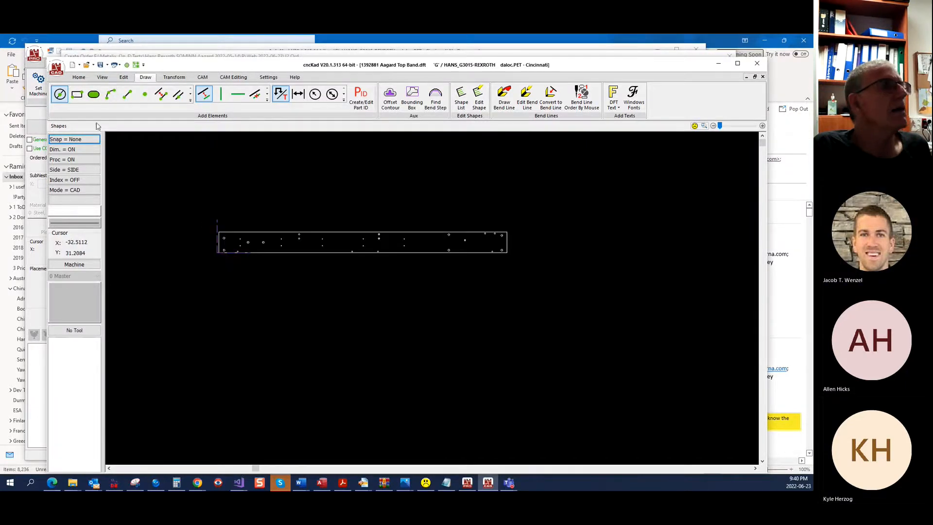
Step: Open the part file Test part for laser 2.dft from the Web 2022-06-23 folder
click(75, 80)
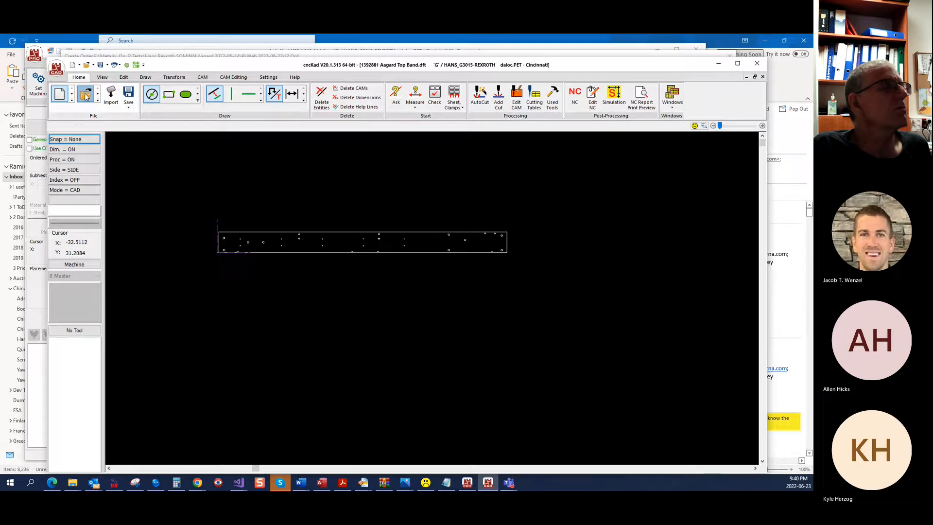
key(ctrl+o)
click(273, 175)
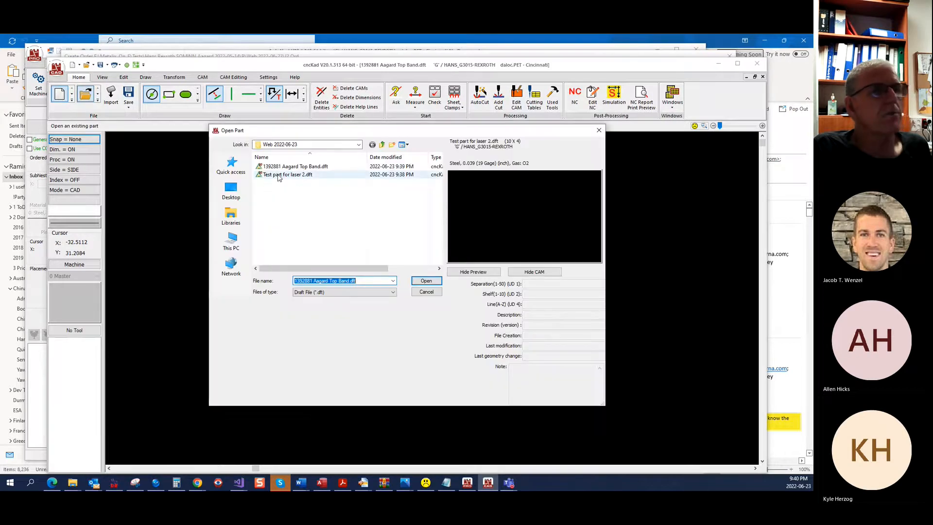
click(428, 285)
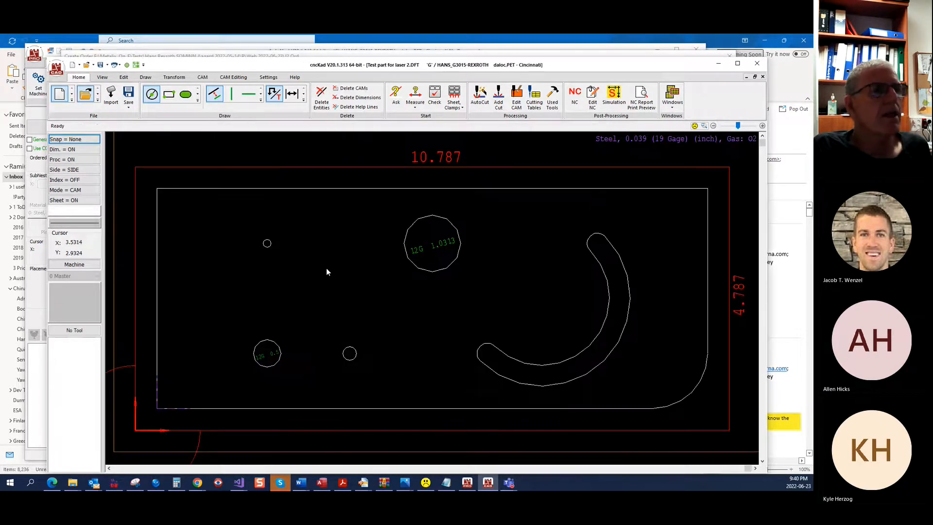
Step: Examine the test part's holes, curved slot and lower-right rounded corner for curves made of short straight segments
scroll(279, 267, down, 2)
scroll(273, 244, up, 5)
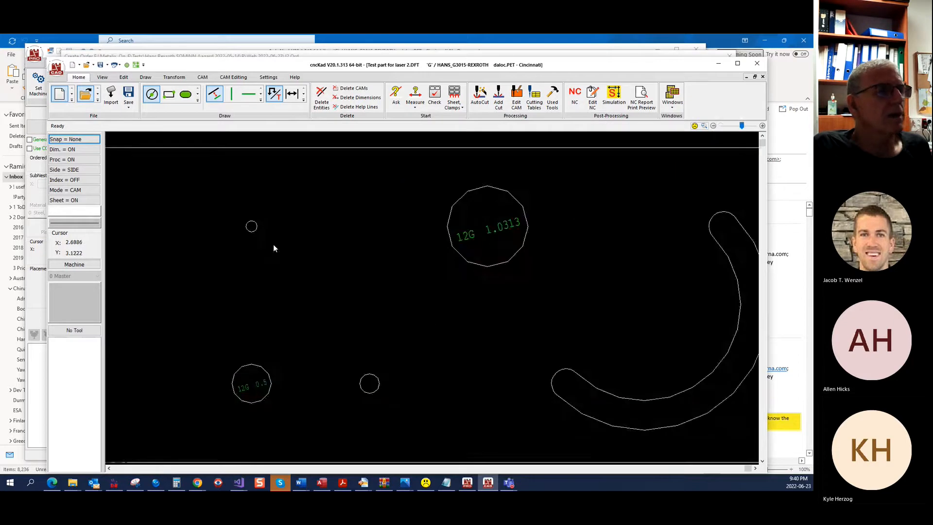
scroll(251, 225, up, 2)
scroll(227, 261, down, 4)
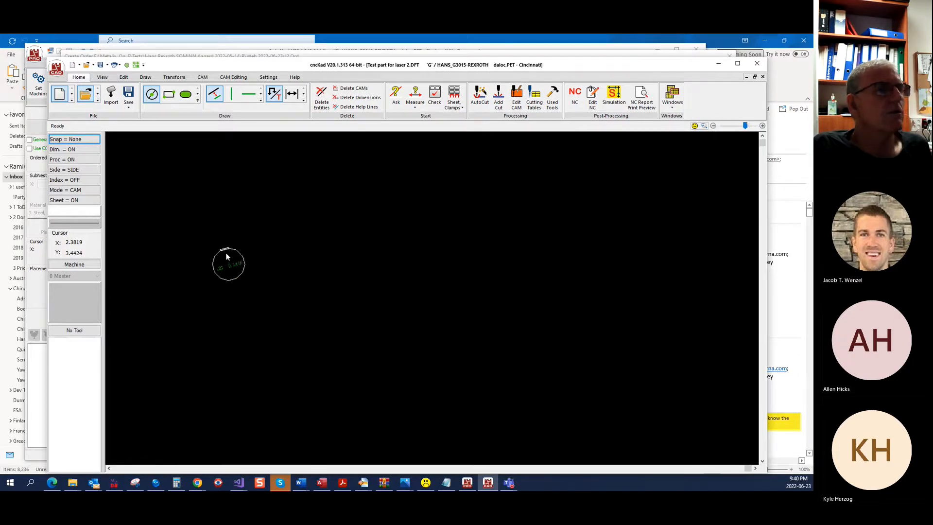
scroll(292, 298, down, 2)
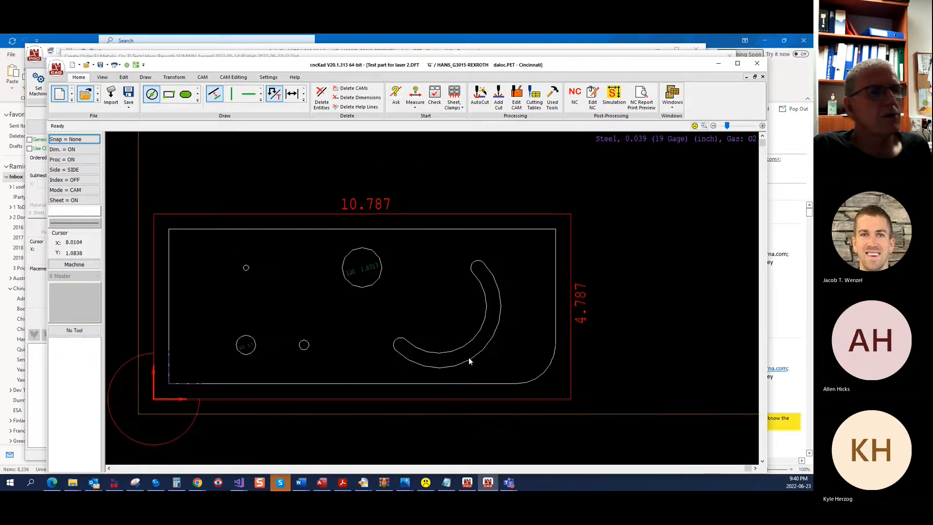
scroll(425, 275, down, 2)
scroll(496, 334, up, 3)
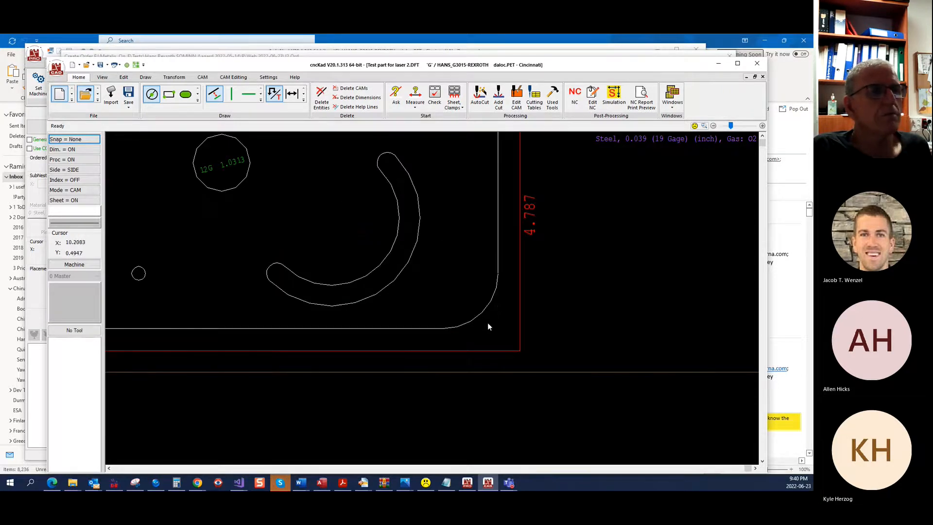
scroll(489, 326, down, 2)
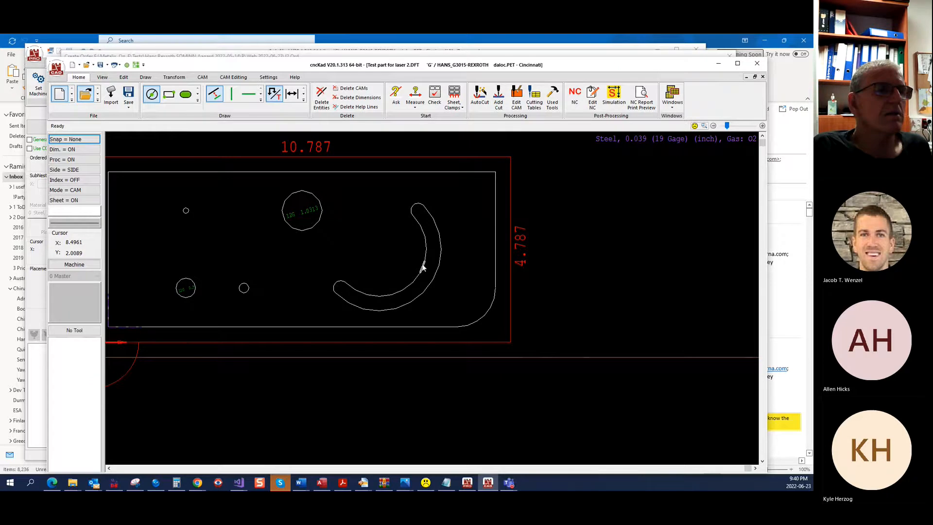
scroll(421, 265, up, 2)
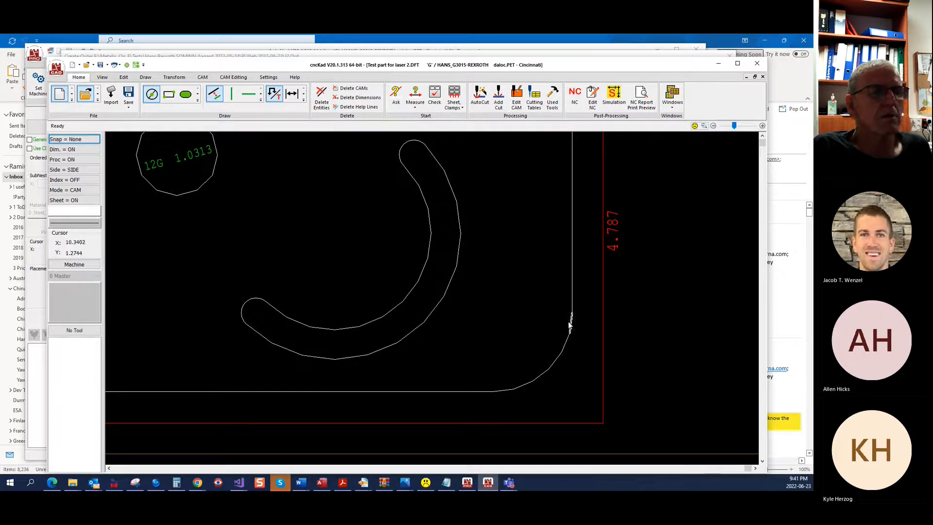
scroll(488, 357, down, 3)
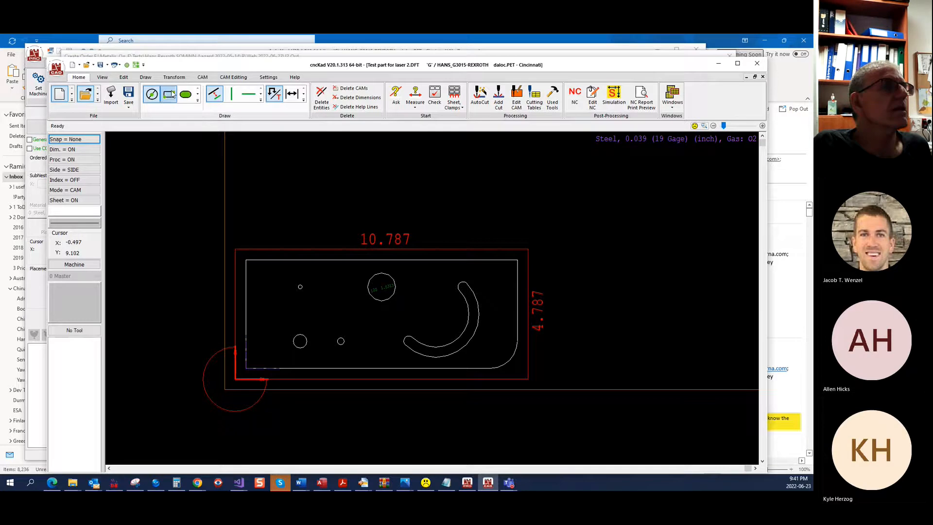
Step: Smooth the outer contour and the curved slot using Advanced Smooth with maximum bulge 0.002 and minimum smooth angle 100
click(175, 78)
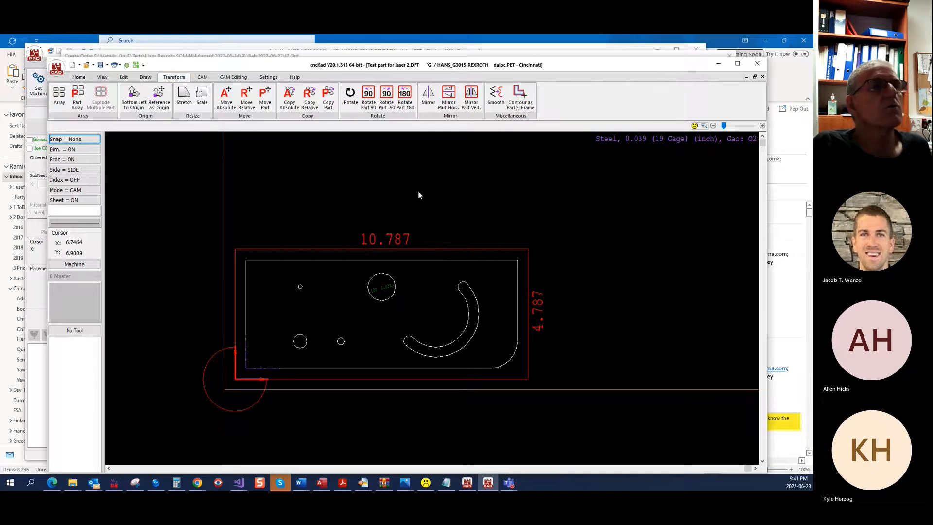
click(496, 95)
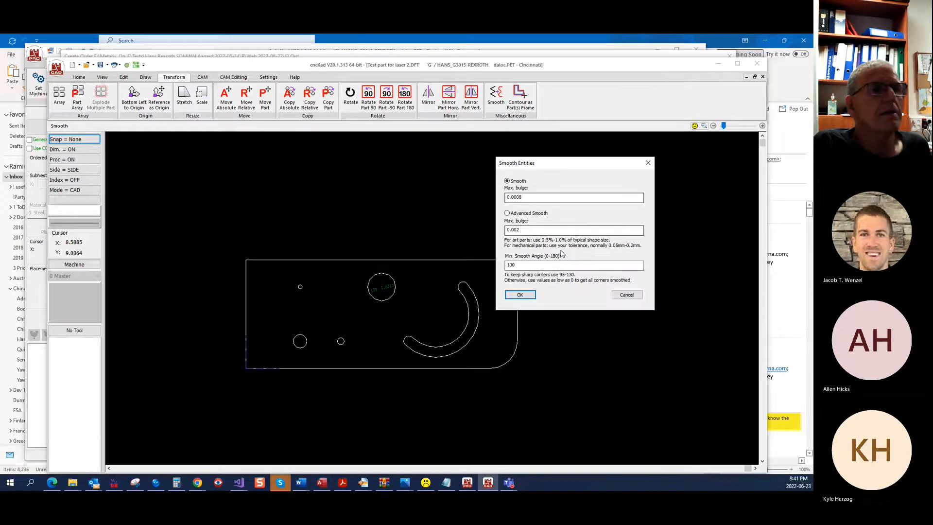
click(508, 213)
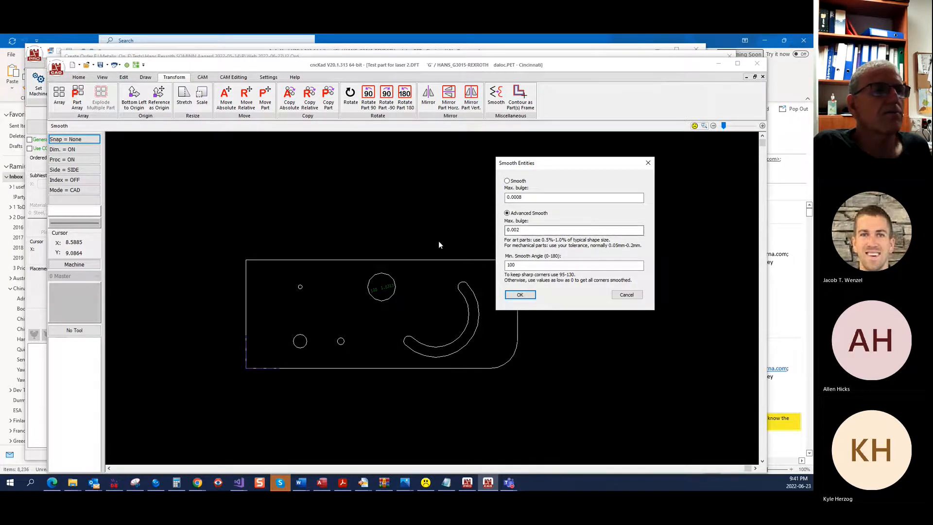
click(523, 300)
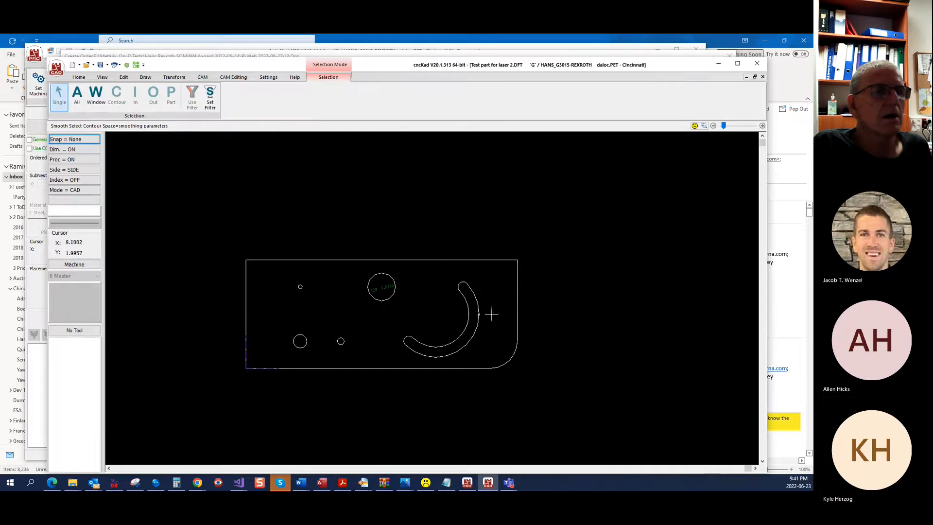
click(486, 367)
right_click(533, 392)
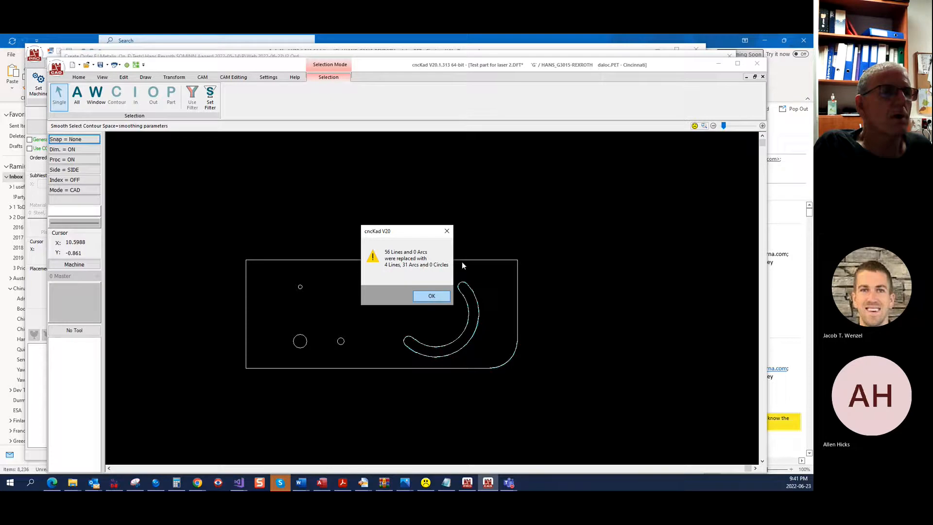
click(431, 296)
Step: Inspect the smoothed curved slot and rounded corner, end the smoothing command and save the part file
scroll(459, 320, up, 5)
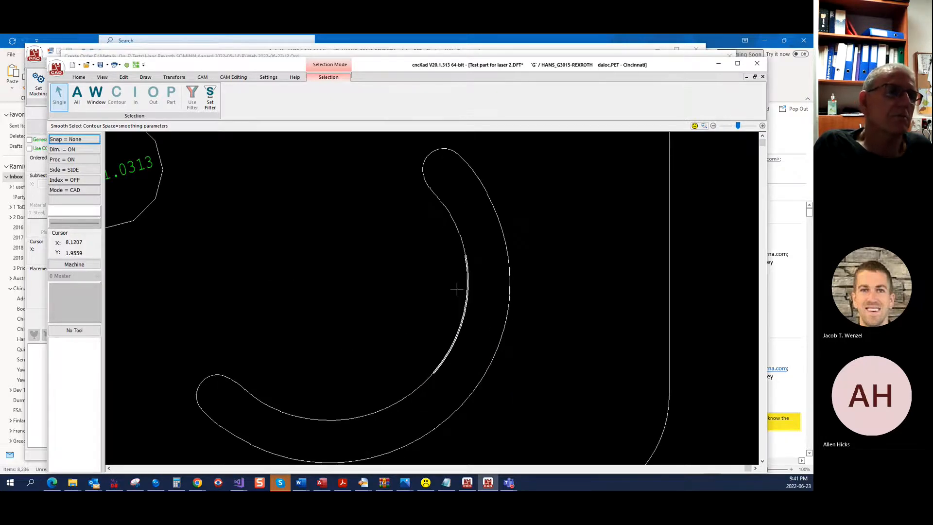
scroll(248, 307, down, 5)
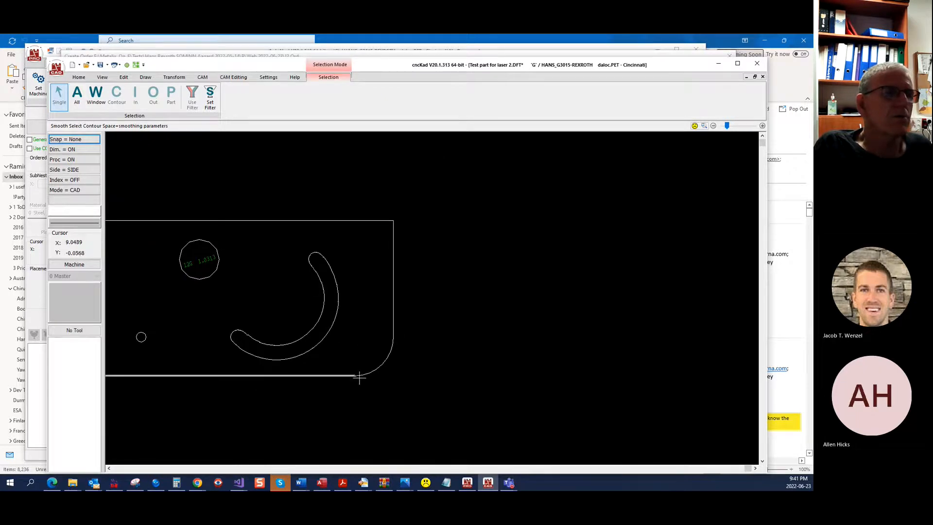
scroll(440, 343, down, 2)
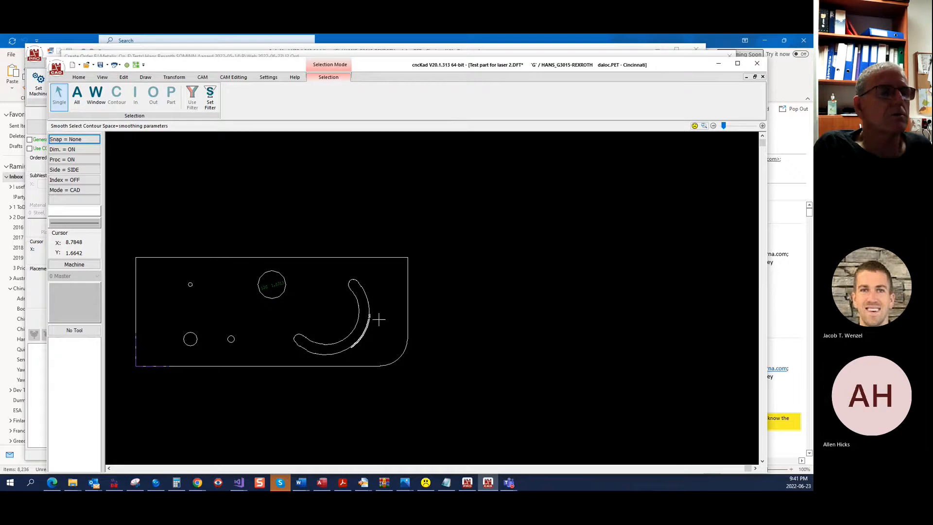
scroll(369, 298, down, 1)
scroll(371, 296, down, 1)
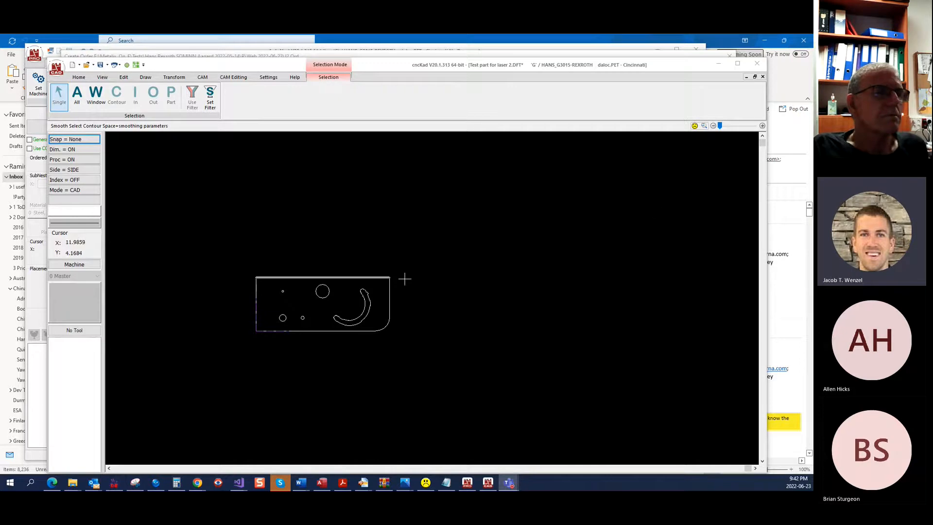
scroll(512, 272, up, 2)
scroll(512, 272, down, 1)
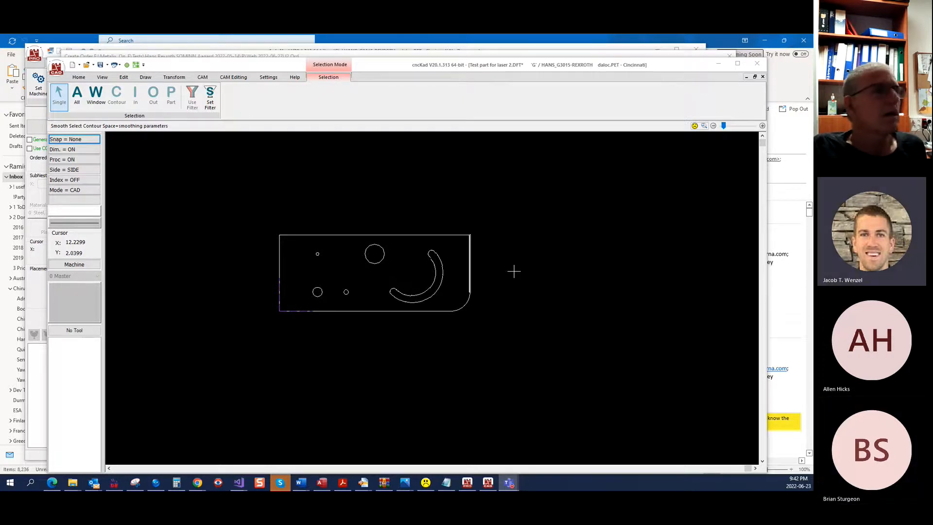
click(80, 81)
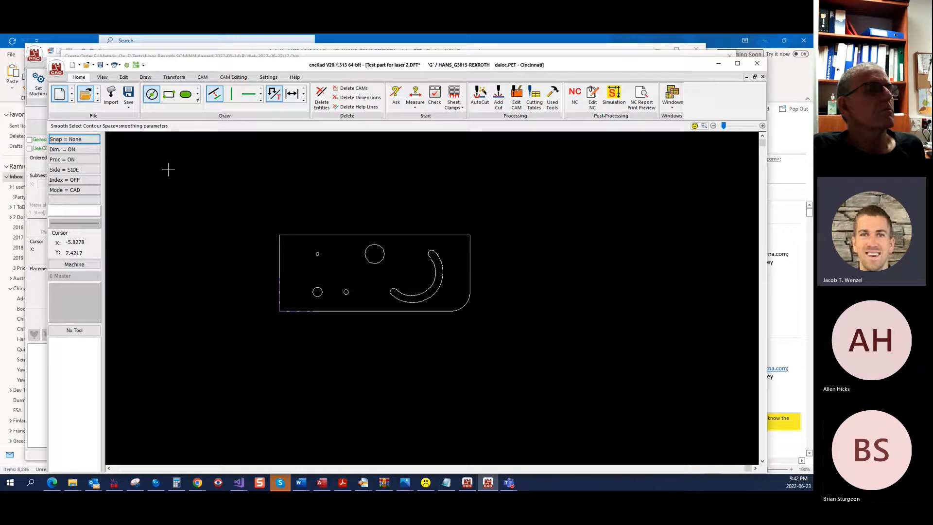
click(129, 97)
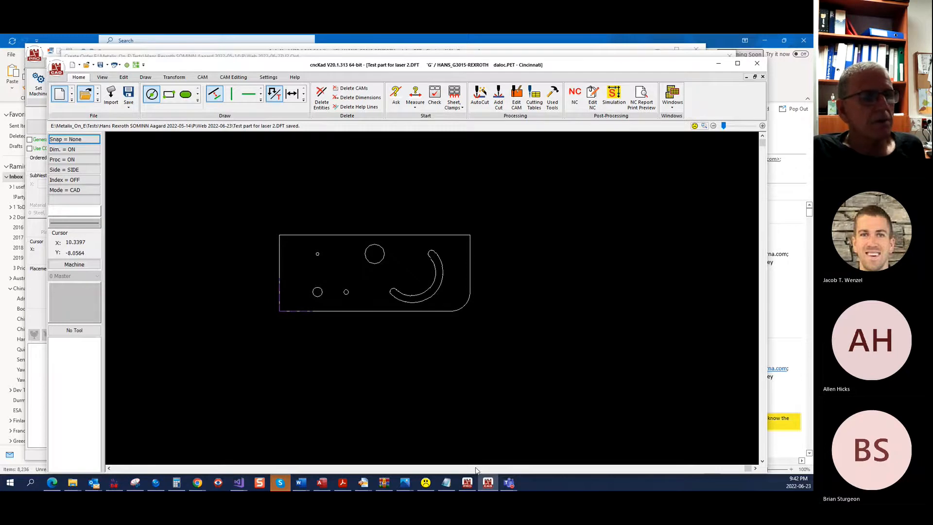
Step: Switch to the J2.Ord order in the nesting program and open the AutoCut settings for all parts
click(468, 483)
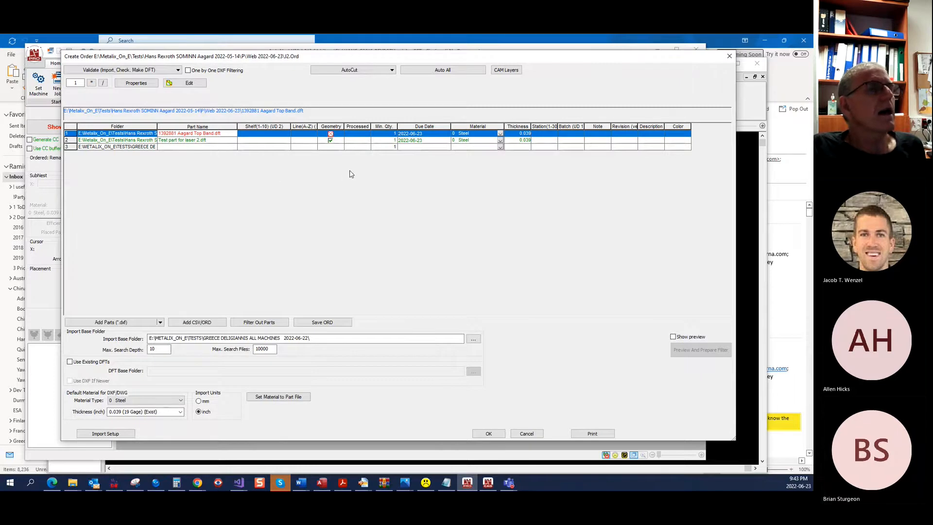
click(355, 70)
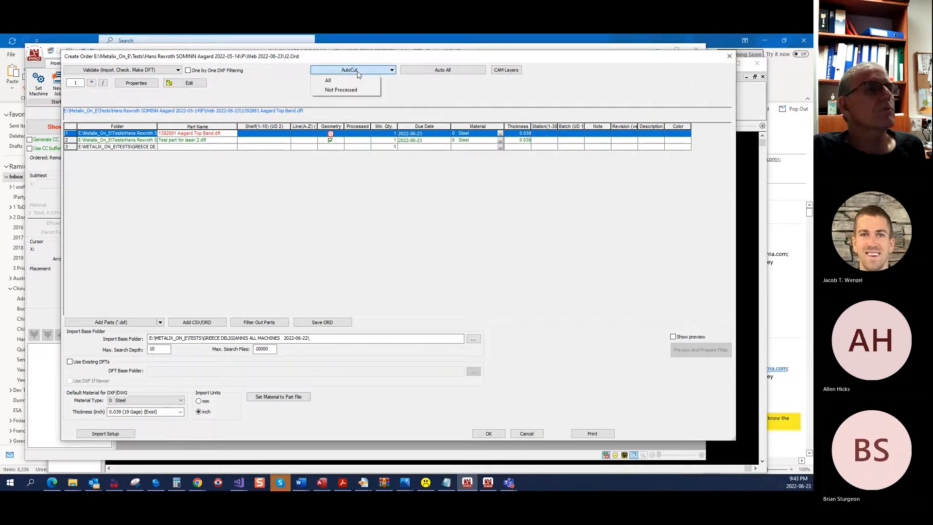
click(350, 78)
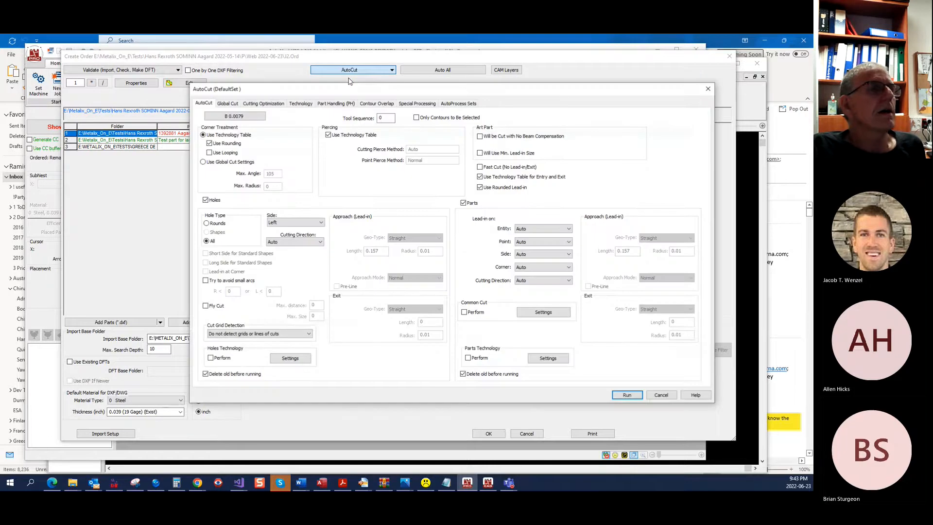
Step: Review the special processing shapes listed in the Aagard1 profile, from the 12G sizes through the HX sizes
click(419, 105)
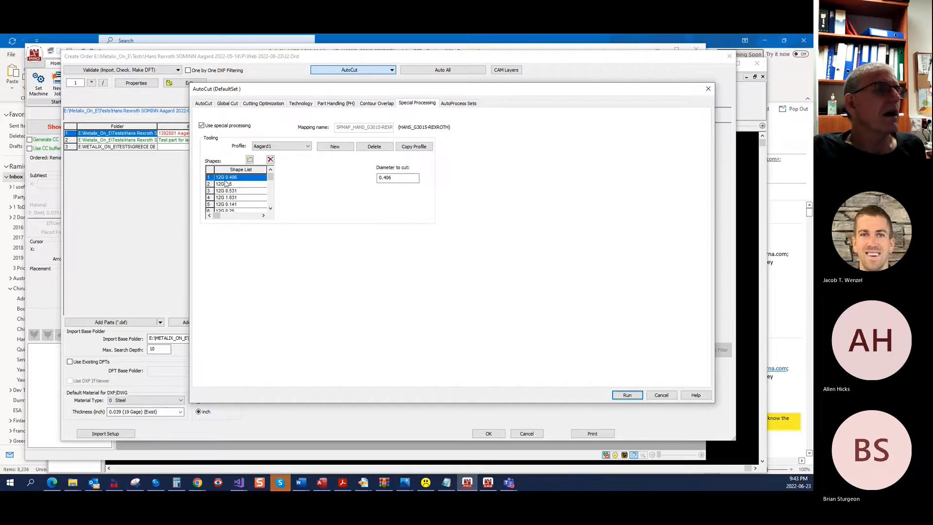
click(271, 209)
click(271, 209)
click(271, 209)
click(270, 210)
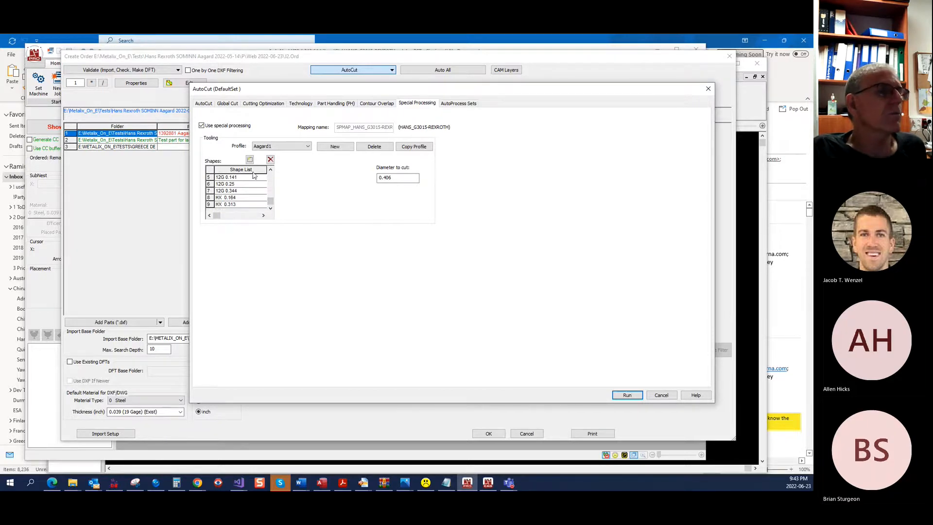
drag(271, 206, 271, 173)
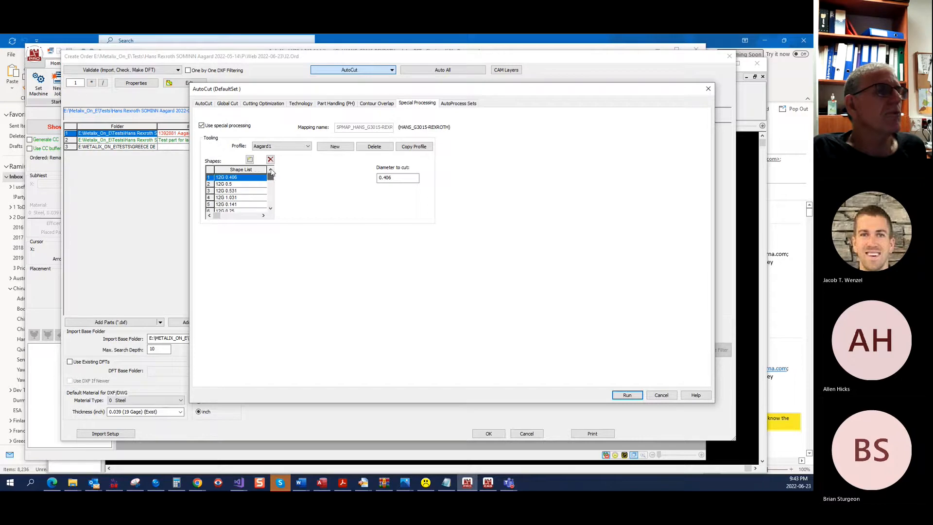
Step: Check the diameter to cut assigned to each 12G shape in the Aagard1 profile, from 12G 0.406 through 12G 0.344
click(247, 179)
click(397, 180)
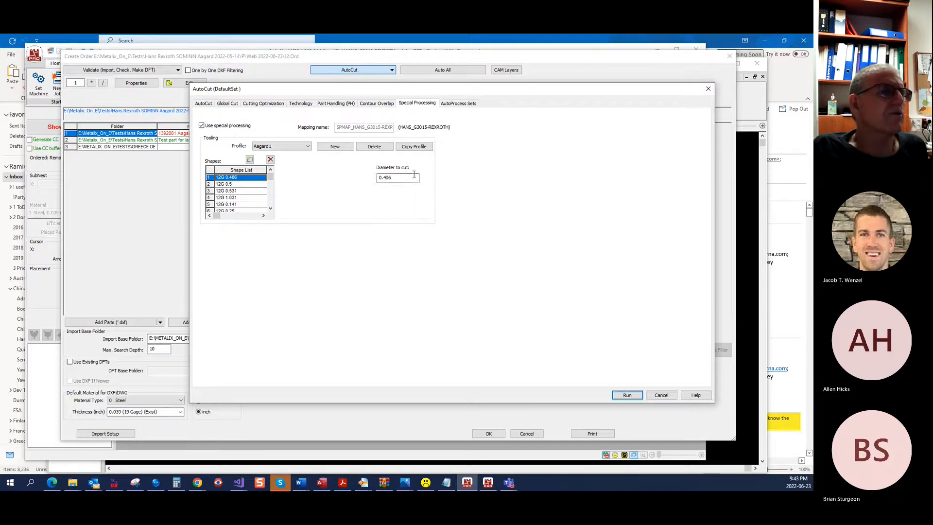
click(239, 184)
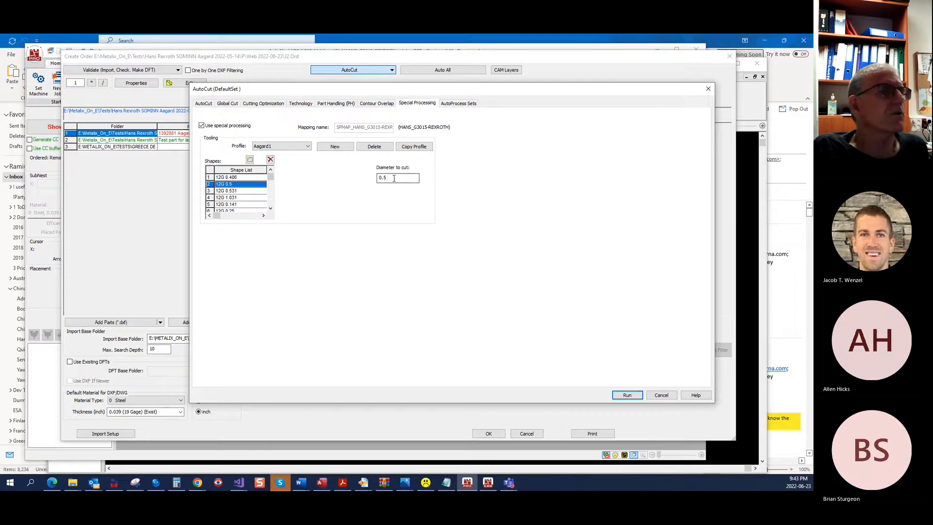
click(246, 191)
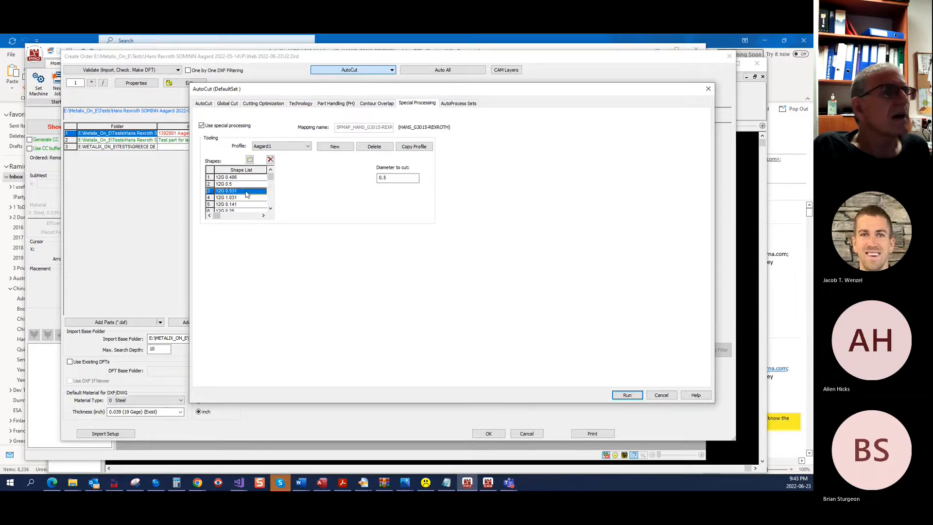
click(246, 199)
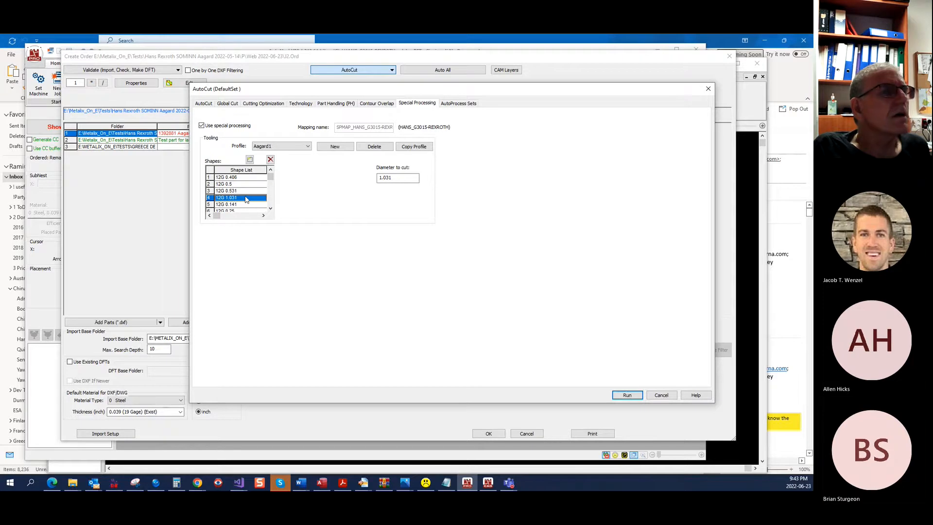
click(270, 208)
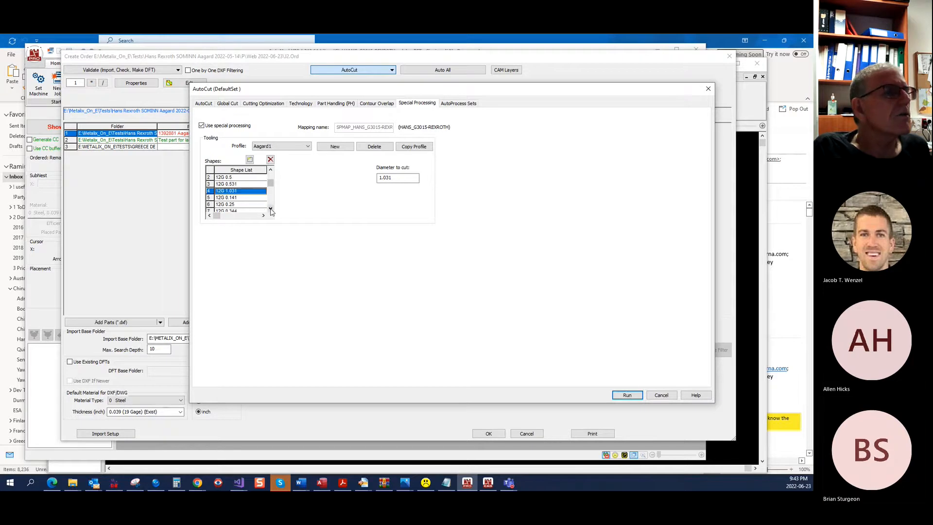
click(249, 198)
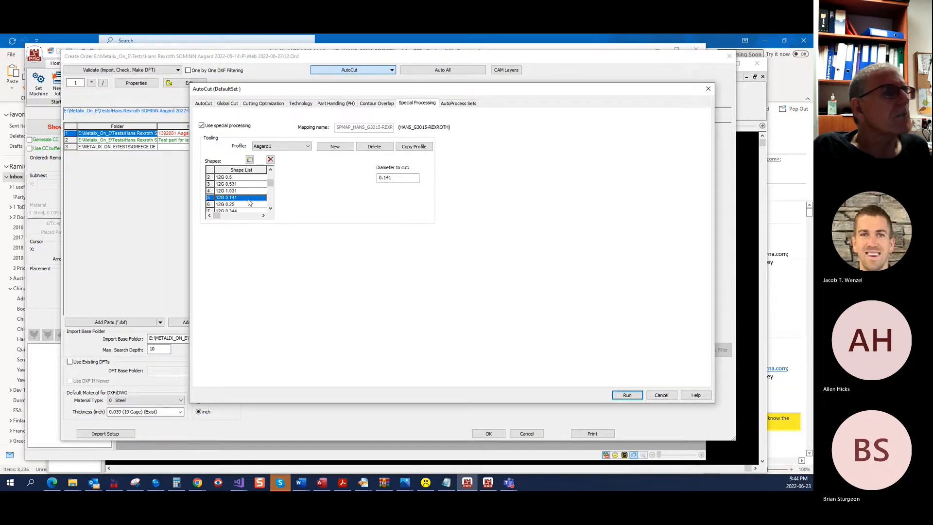
click(246, 205)
click(270, 208)
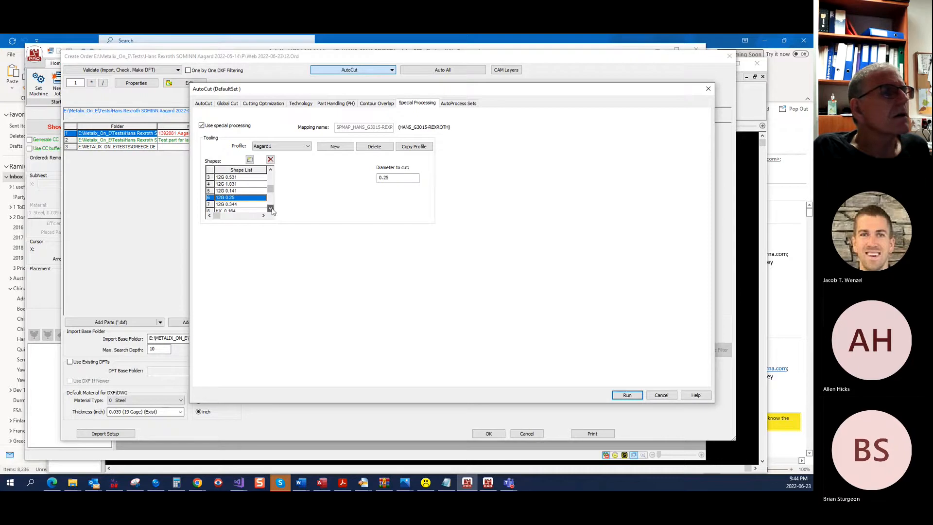
click(246, 205)
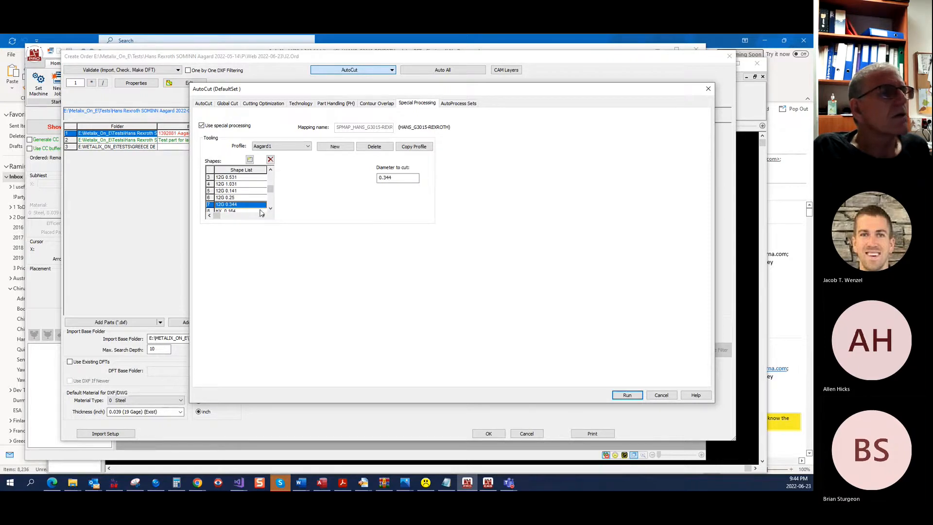
Step: Check the diameter to cut assigned to the HX 0.164 and HX 0.313 shapes
click(270, 208)
click(245, 205)
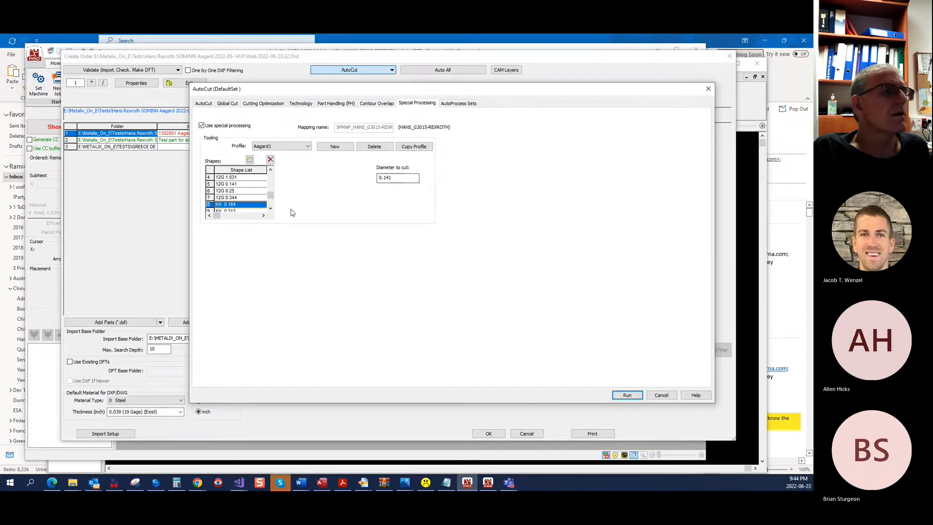
click(270, 209)
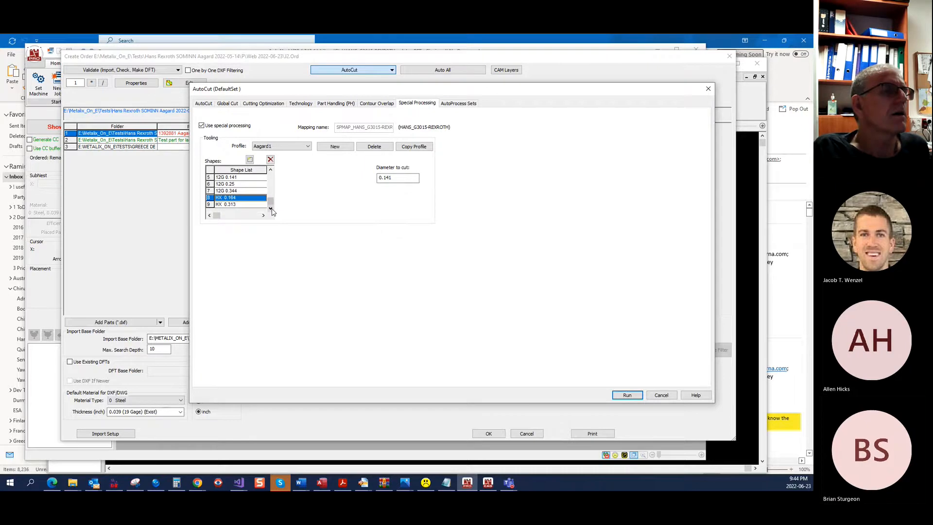
click(238, 205)
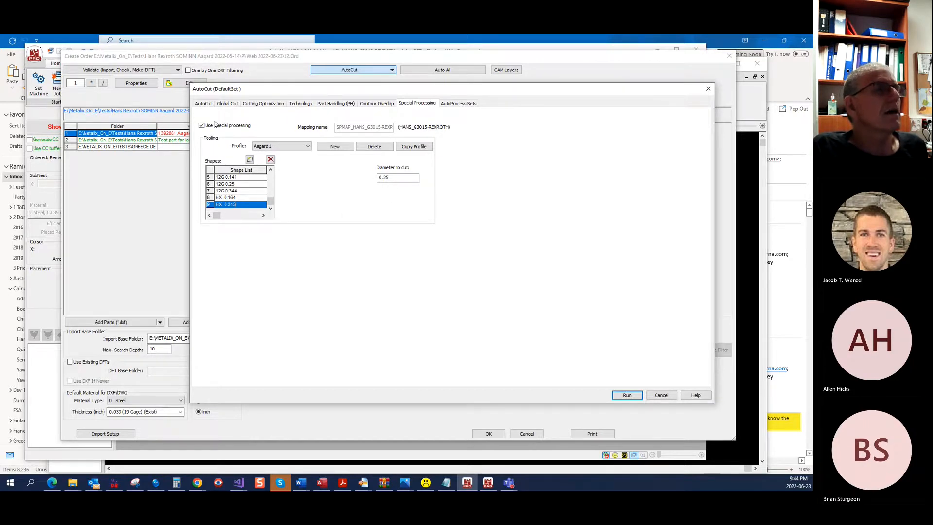
Step: Review the general AutoCut settings, run AutoCut on the order's parts and dismiss the processing report
click(203, 104)
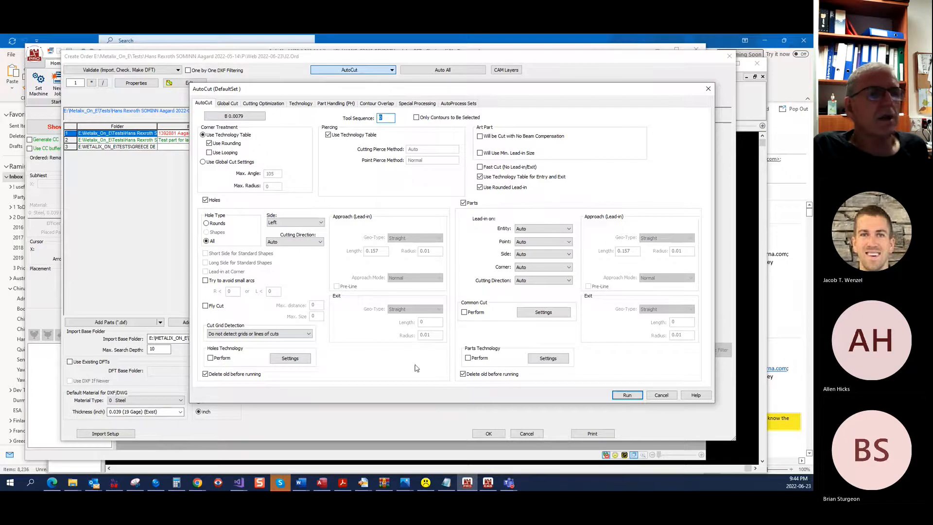
click(626, 396)
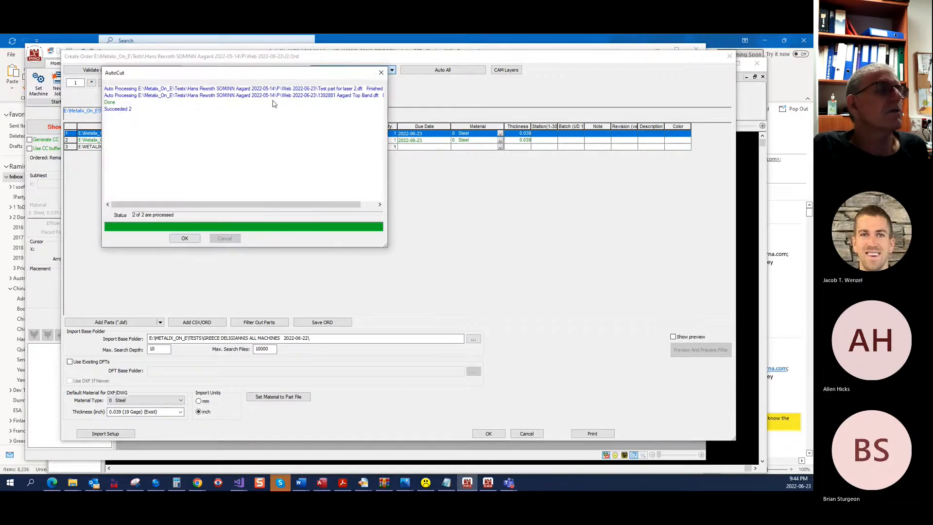
click(184, 238)
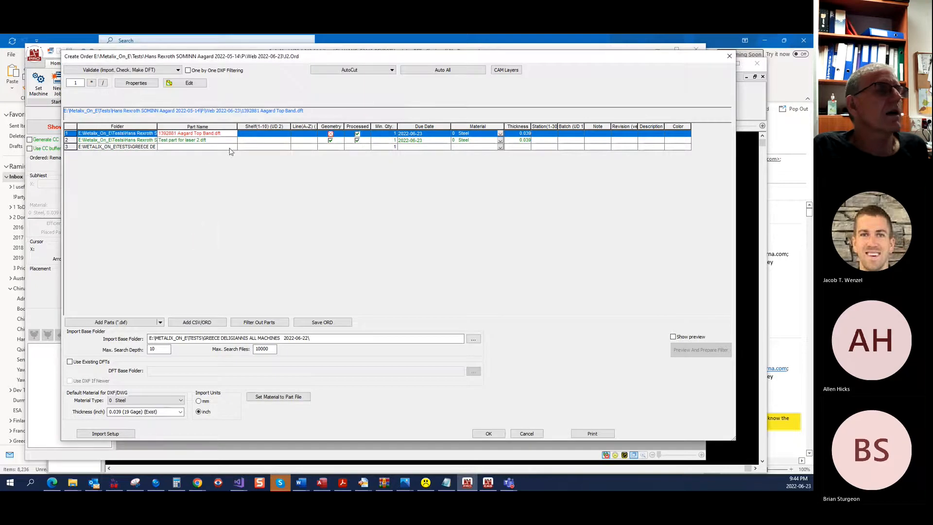
Step: Preview 1392881 Aagard Top Band.dft and examine the cut path, lead-in and shape label of the round hole near its corner
click(673, 337)
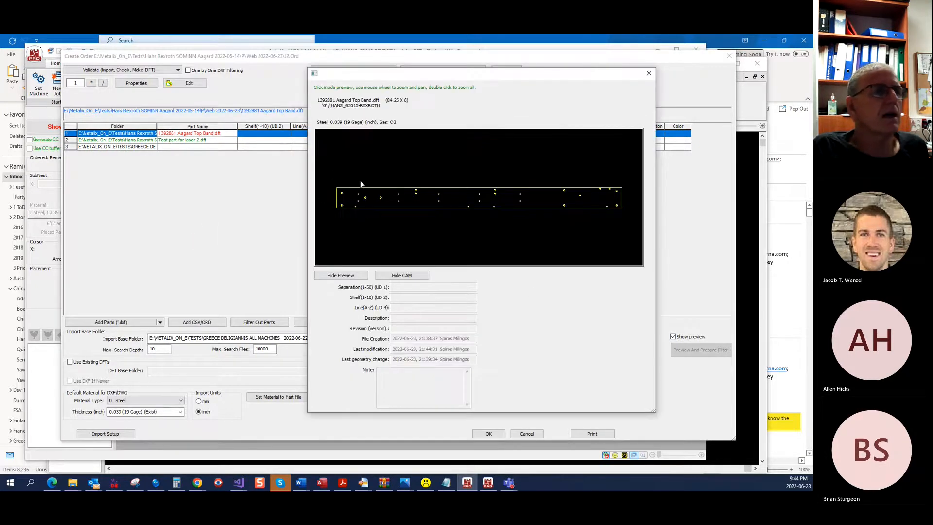
scroll(345, 182, up, 5)
scroll(338, 196, up, 5)
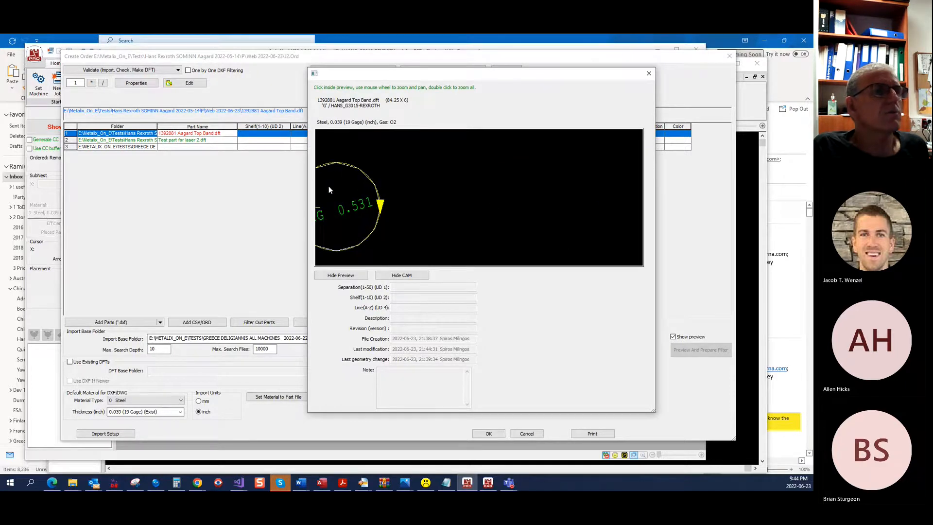
scroll(403, 196, down, 3)
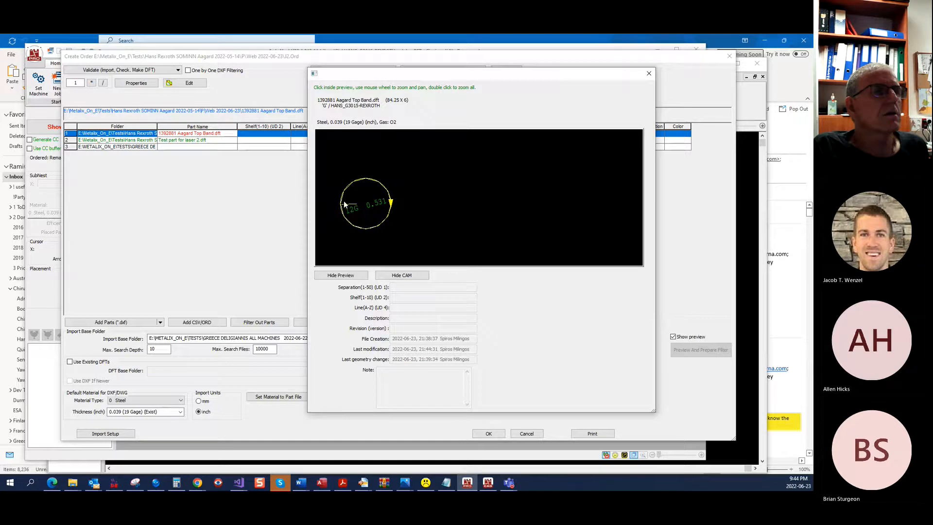
scroll(343, 172, down, 3)
scroll(346, 185, up, 5)
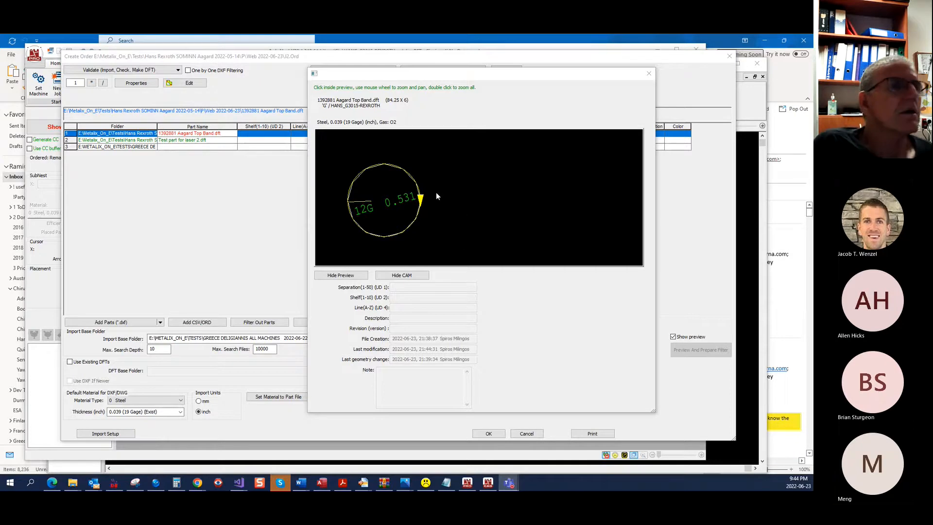
scroll(372, 203, down, 2)
scroll(372, 203, down, 4)
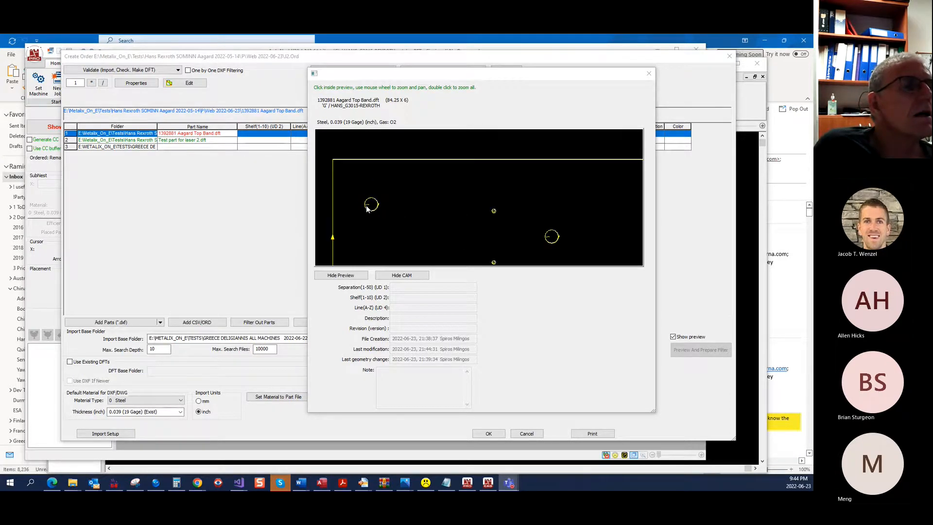
Step: Examine the small hexagon-marked hole, the neighbouring round hole and the hole layout along the full length of the band
scroll(442, 210, up, 6)
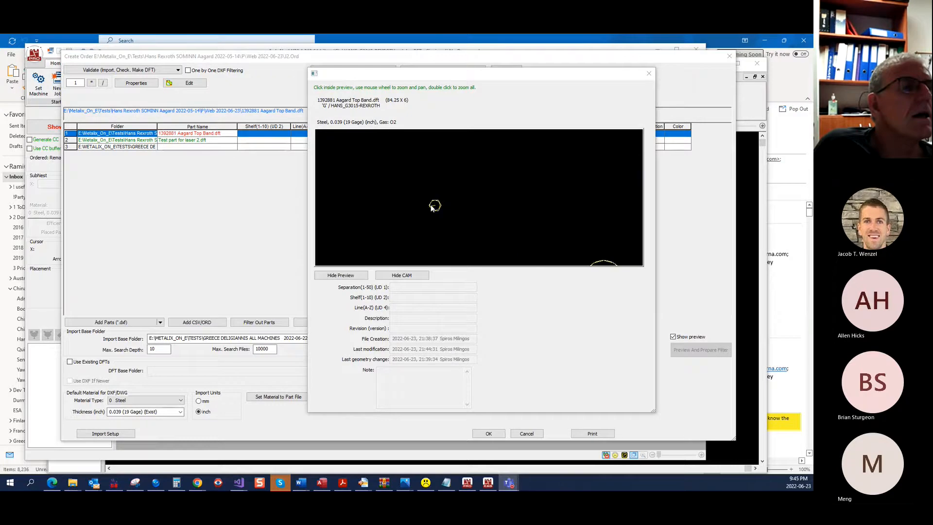
scroll(431, 208, up, 1)
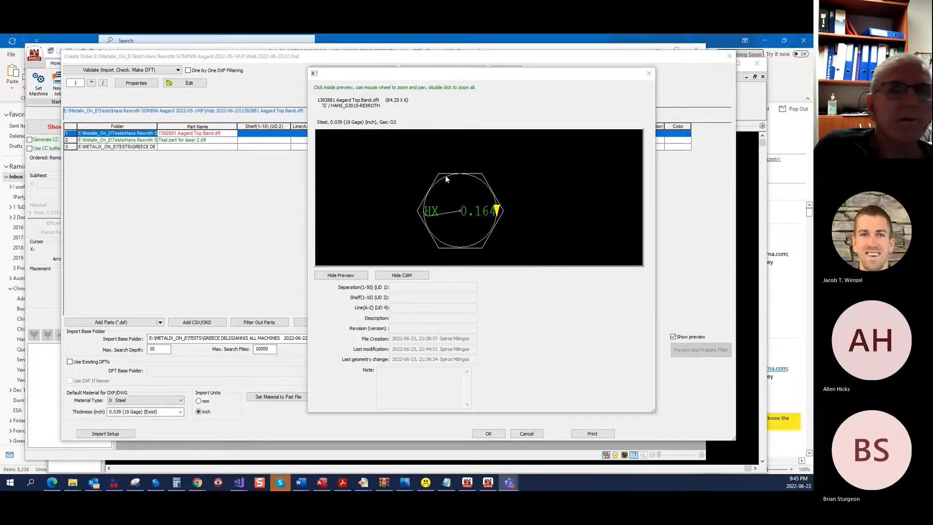
scroll(456, 197, down, 4)
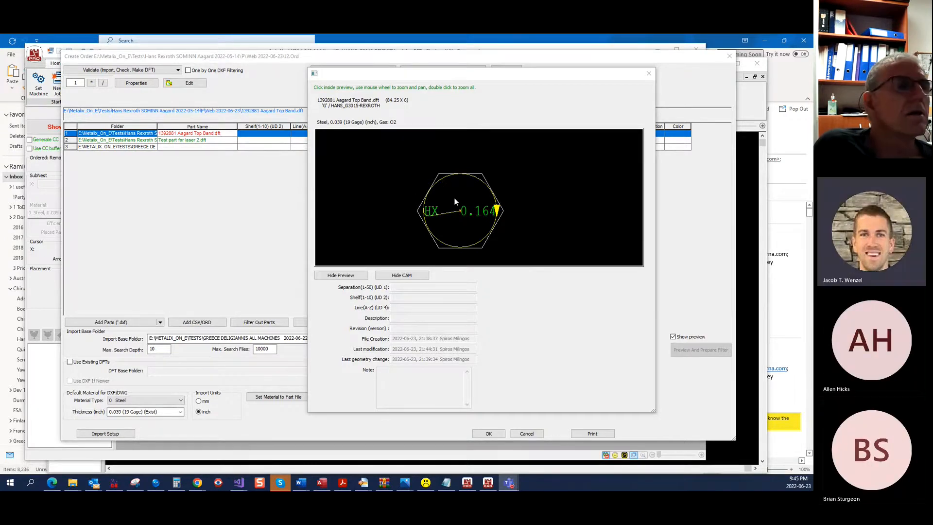
scroll(449, 189, down, 3)
scroll(408, 184, down, 5)
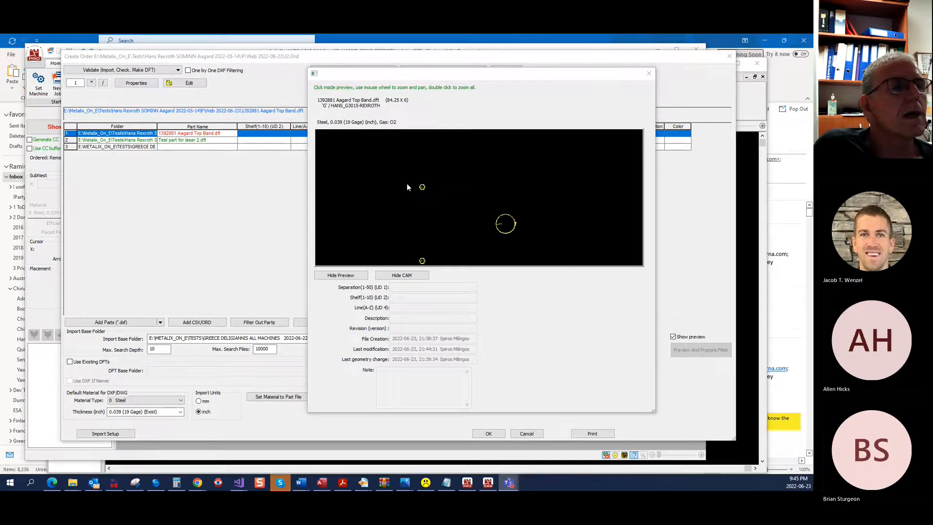
scroll(465, 214, up, 2)
scroll(464, 214, up, 4)
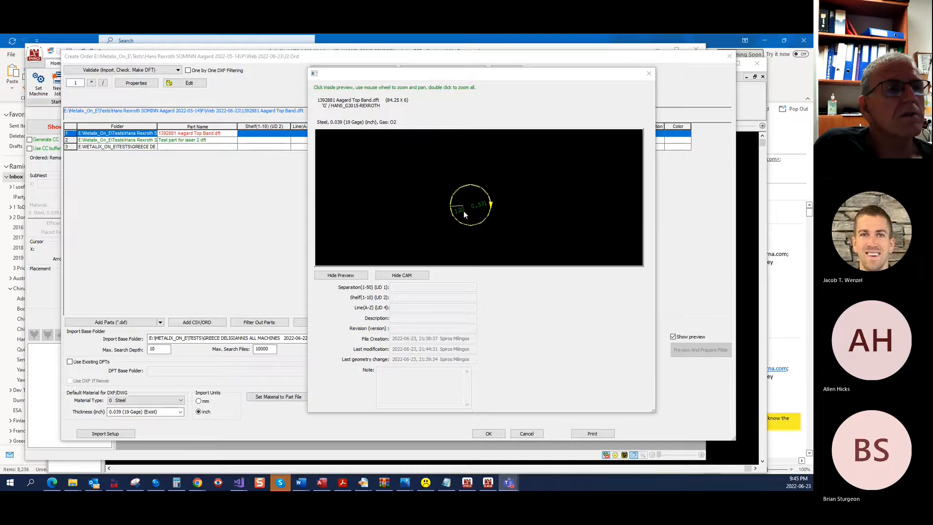
scroll(408, 185, down, 5)
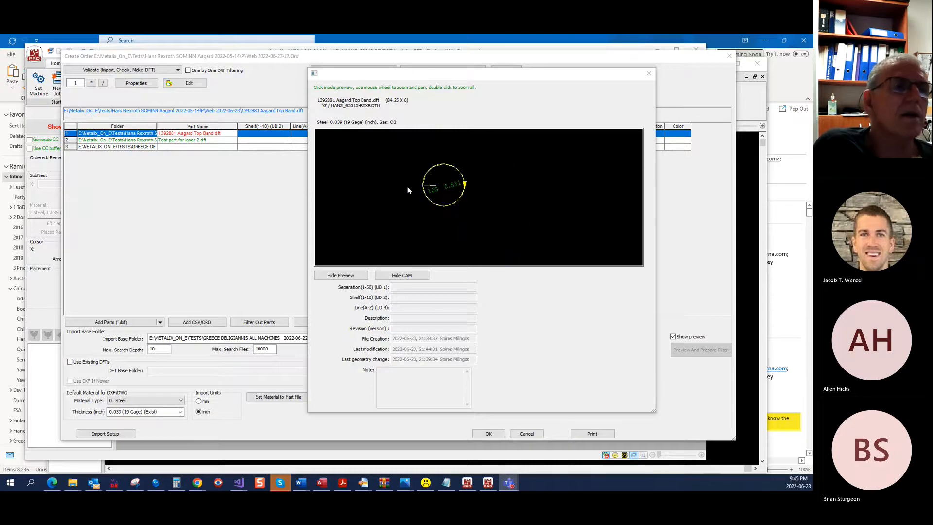
scroll(403, 194, down, 4)
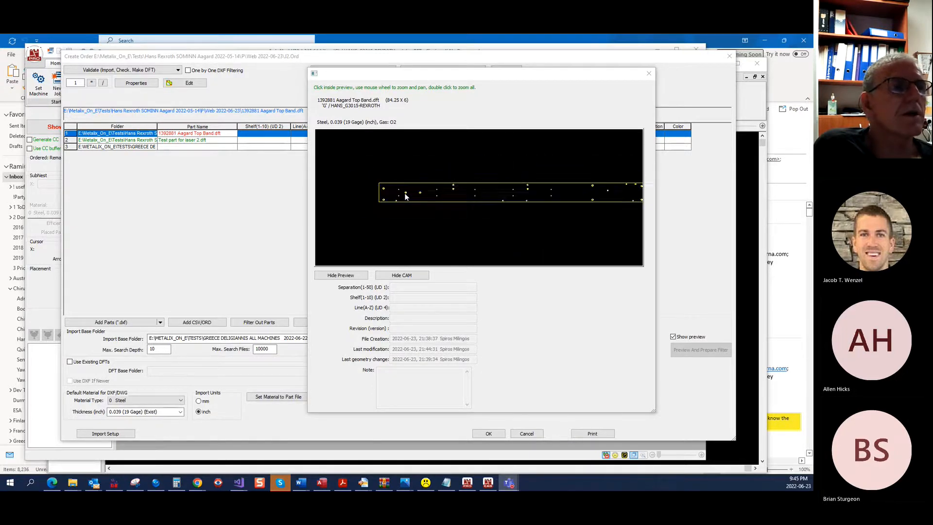
scroll(562, 200, up, 3)
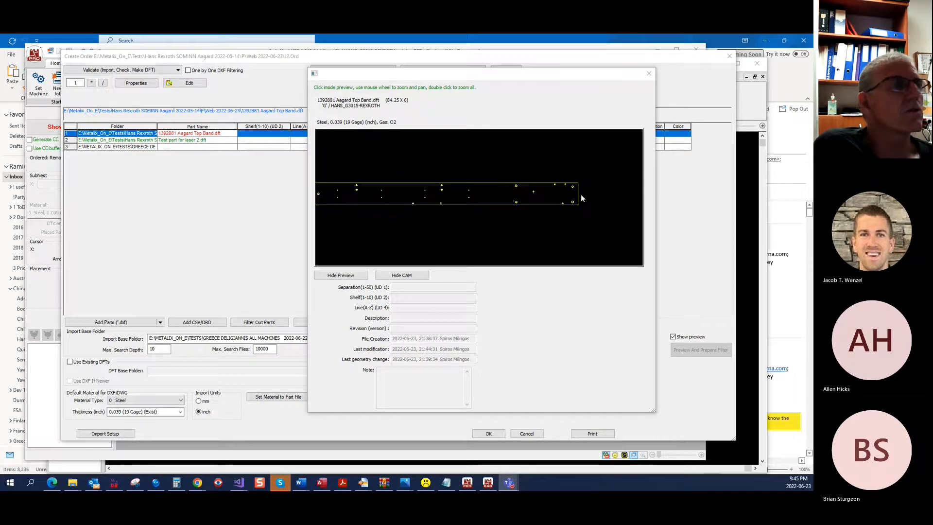
Step: Examine the hole labels and cut paths of Test part for laser 2.dft in the preview and accept the order
click(212, 140)
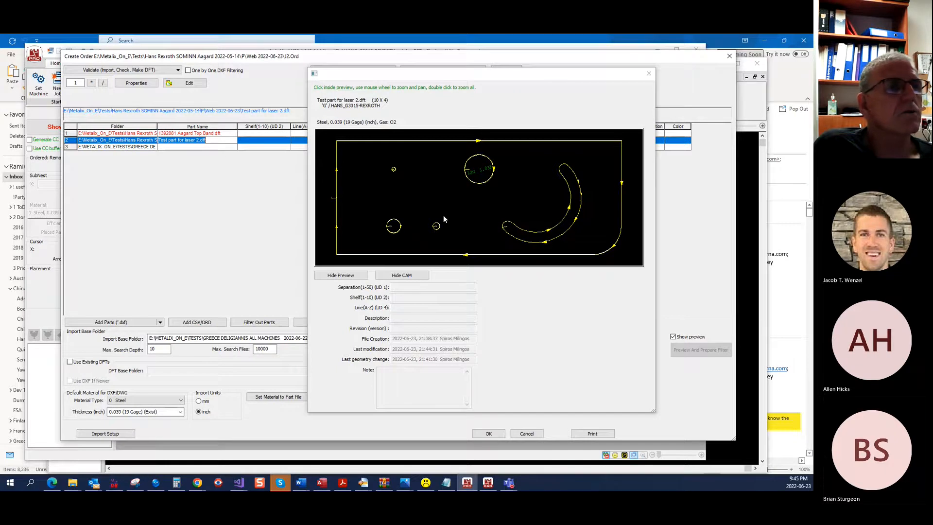
scroll(436, 228, up, 5)
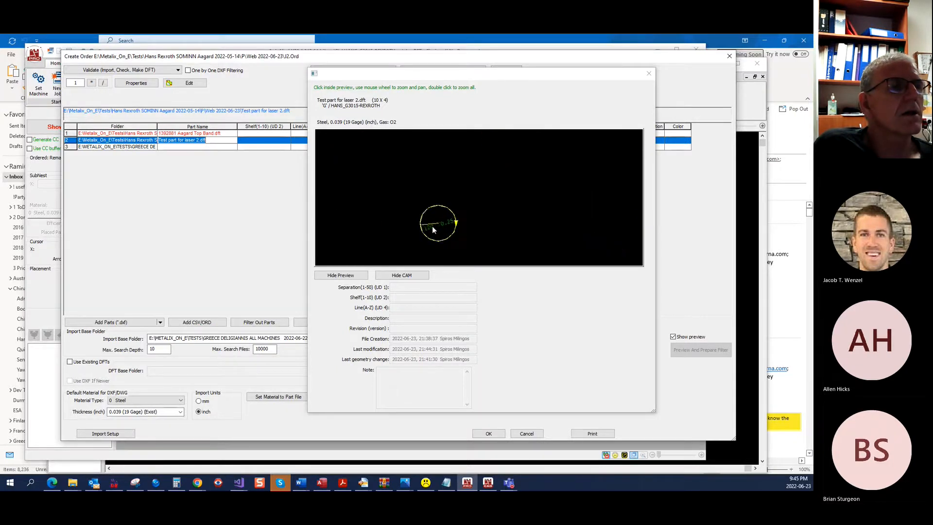
scroll(405, 204, down, 6)
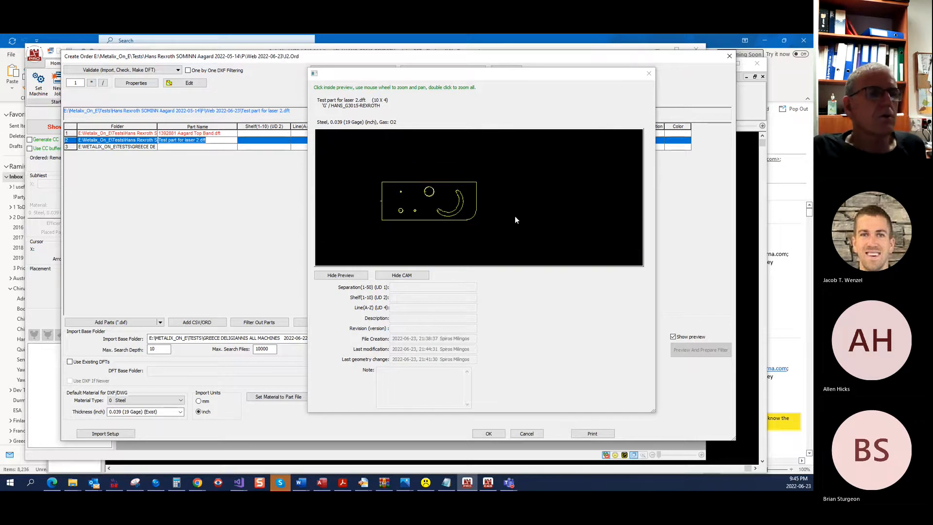
click(490, 433)
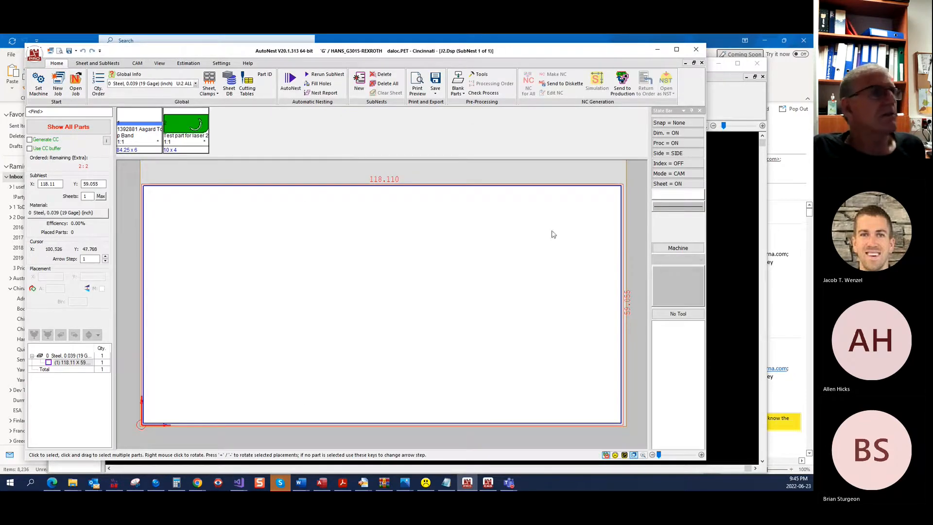
Step: Set the subnest sheet size to X 120 and Y 60 inches
drag(61, 184, 2, 188)
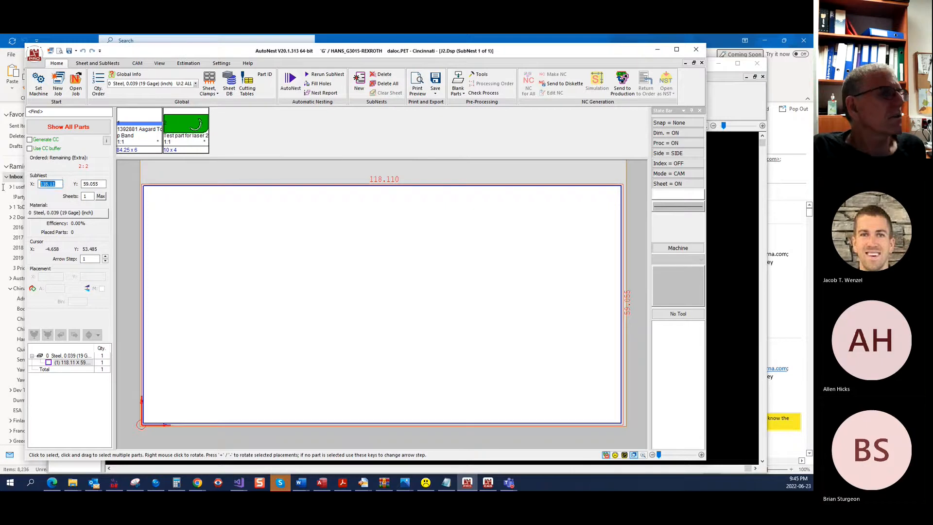
text(120)
key(Tab)
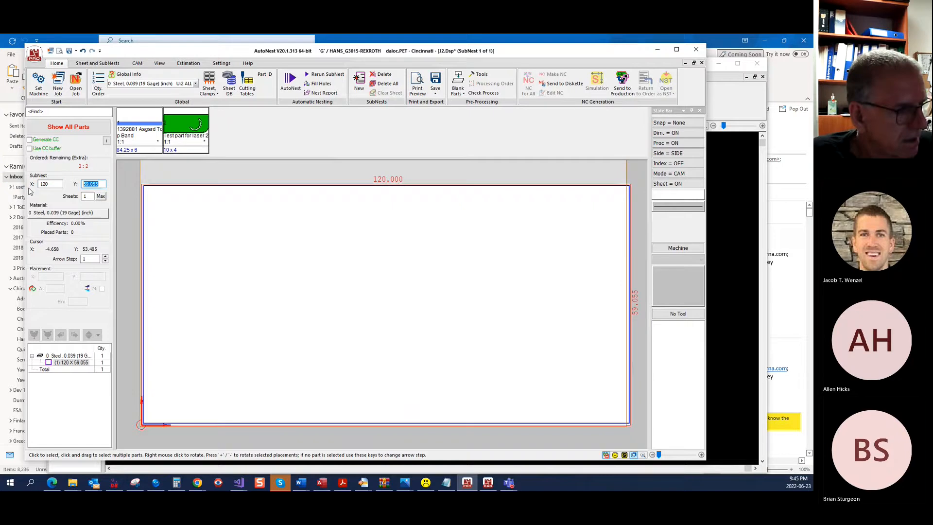
text(60)
key(Return)
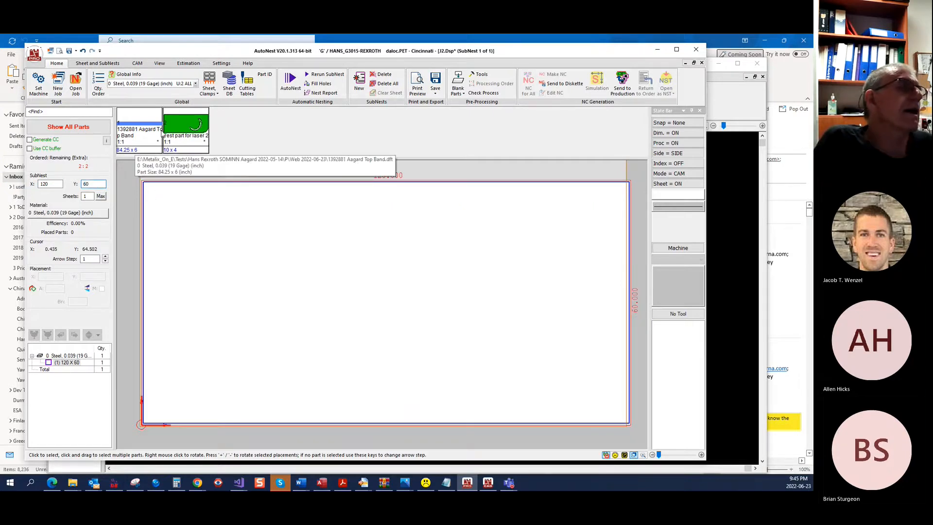
Step: Manually place one 1392881 Aagard Top Band along the sheet's lower edge and one Test part for laser 2 directly above it
click(144, 129)
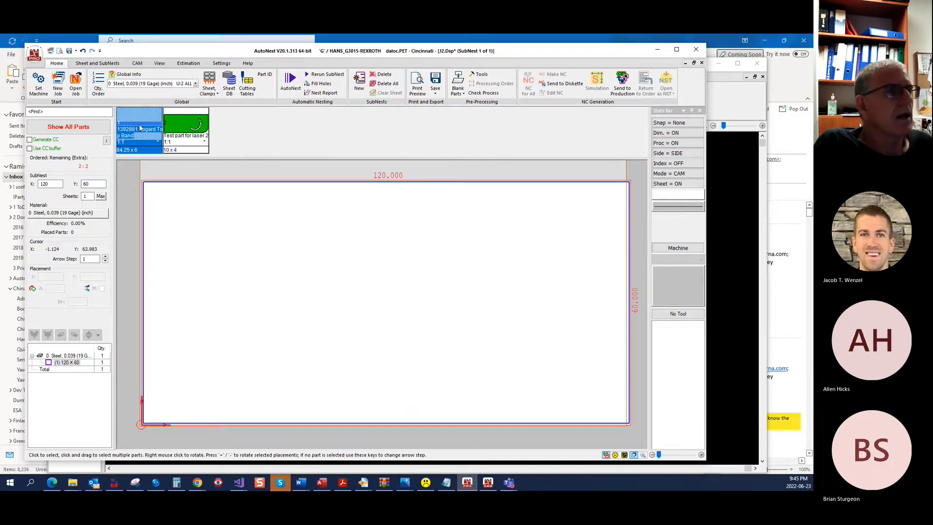
click(319, 367)
drag(248, 375, 184, 421)
click(232, 376)
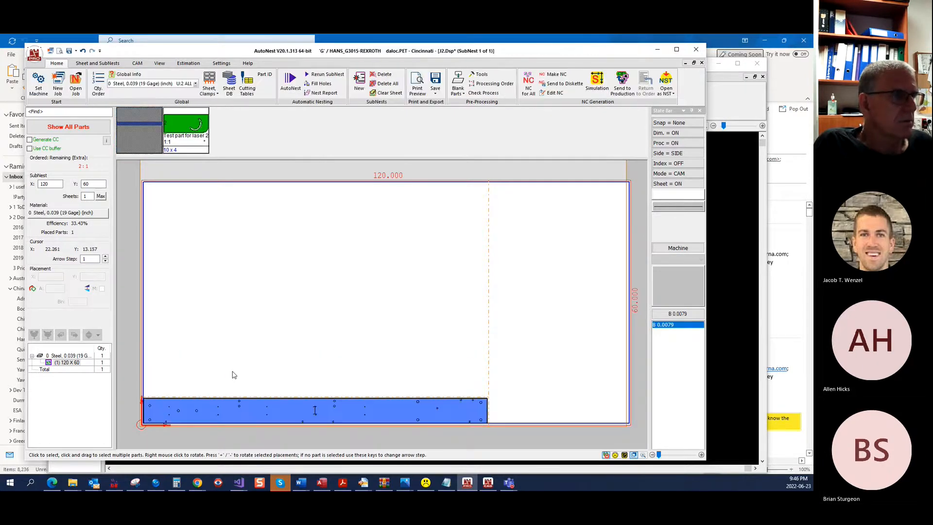
click(185, 127)
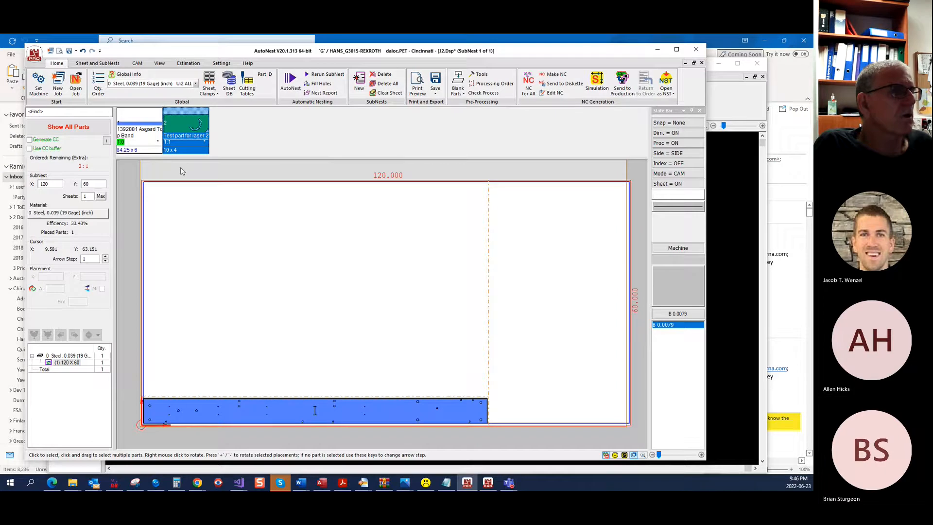
click(148, 388)
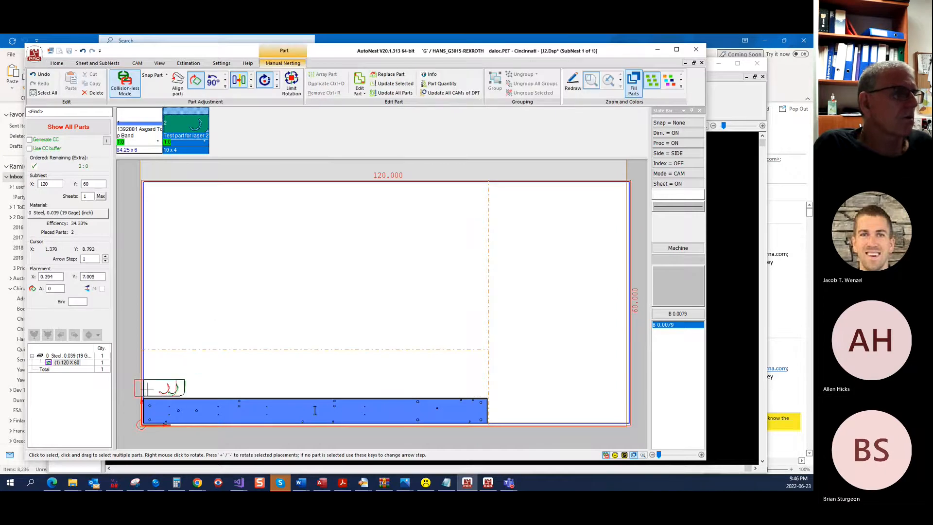
click(185, 330)
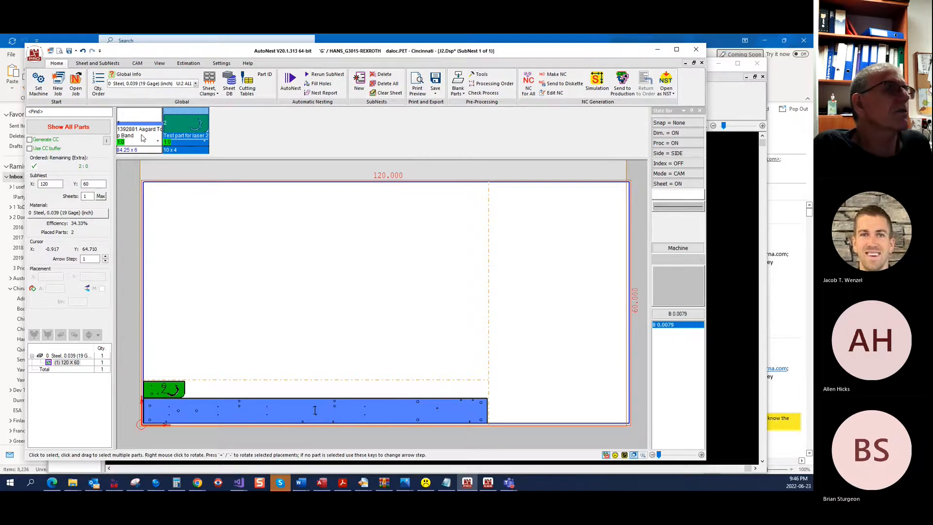
Step: Set the order quantities to 50 for 1392881 Aagard Top Band and 200 for Test part for laser 2, and accept the order
click(106, 88)
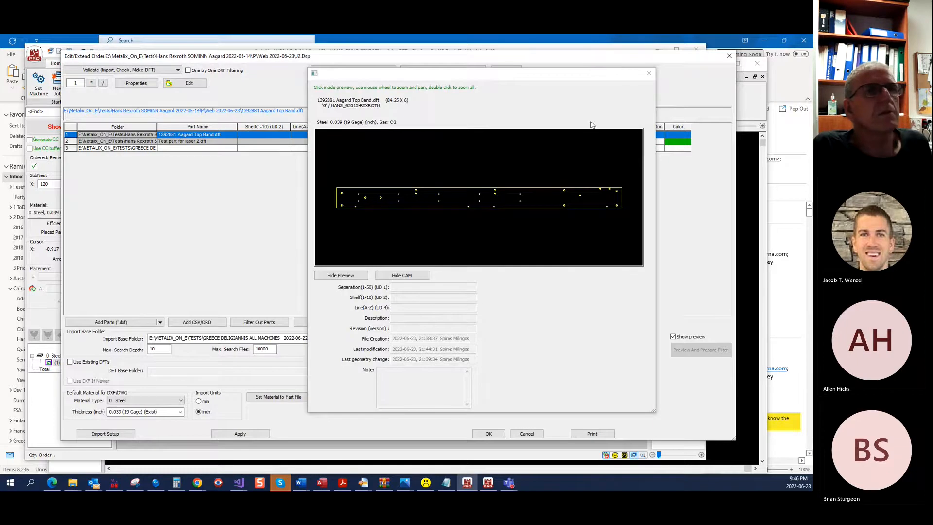
click(649, 73)
drag(81, 84, 62, 86)
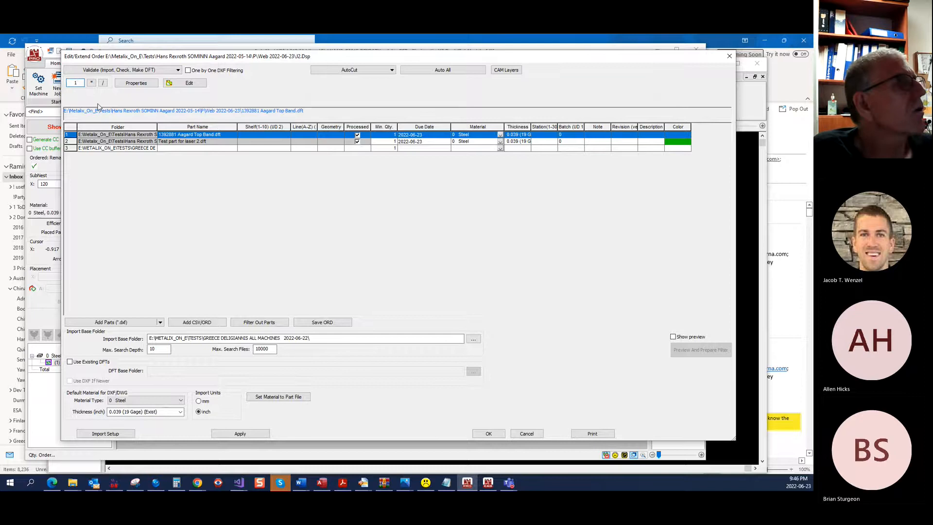
click(231, 135)
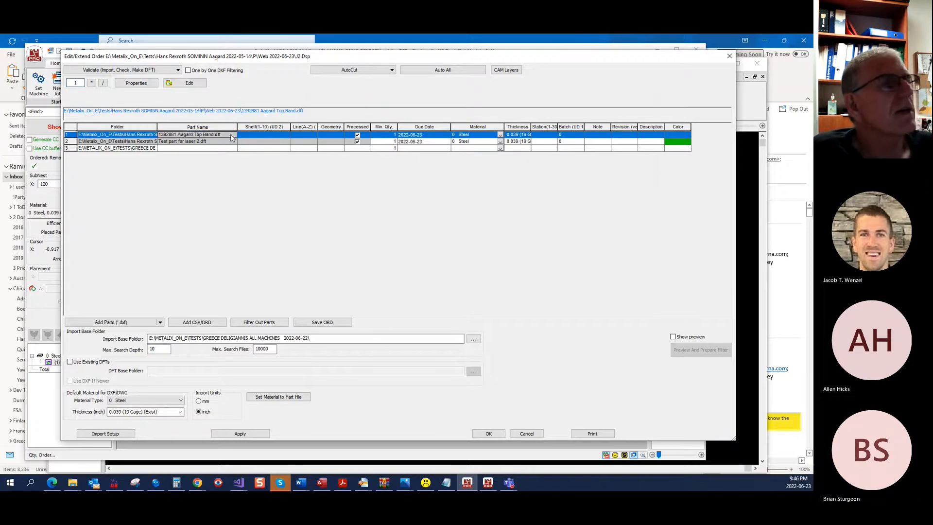
click(673, 336)
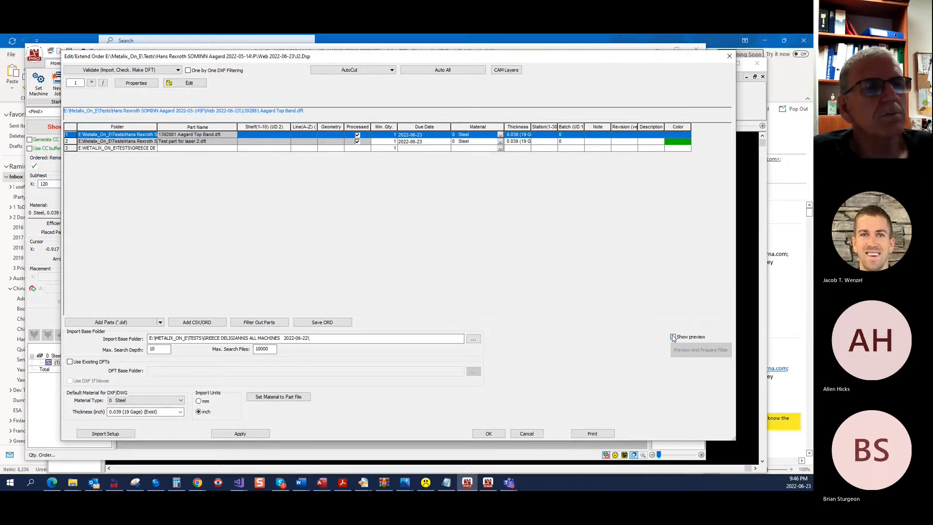
drag(429, 79, 475, 196)
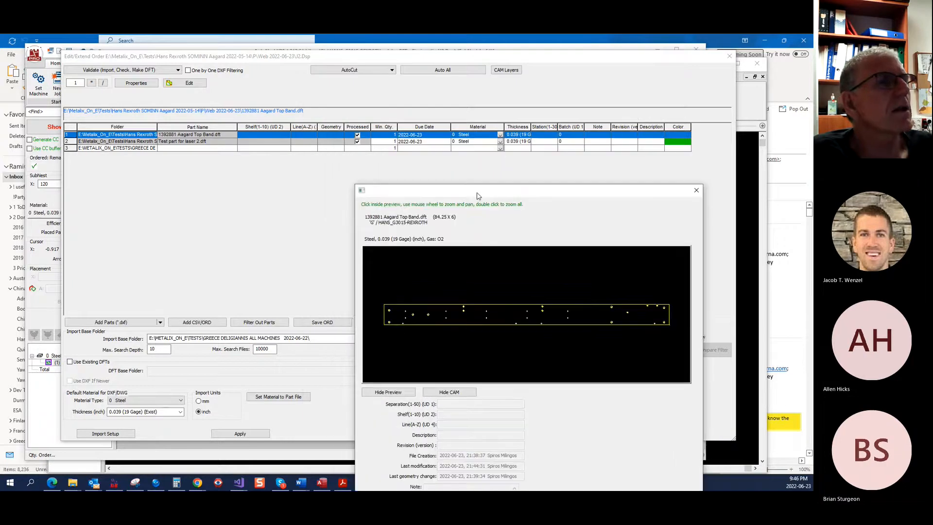
click(385, 136)
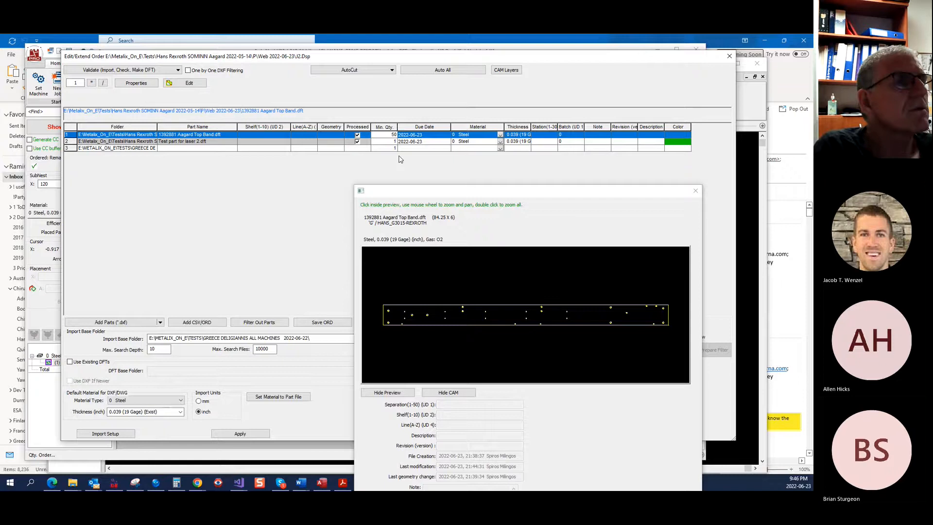
key(Down)
text(200)
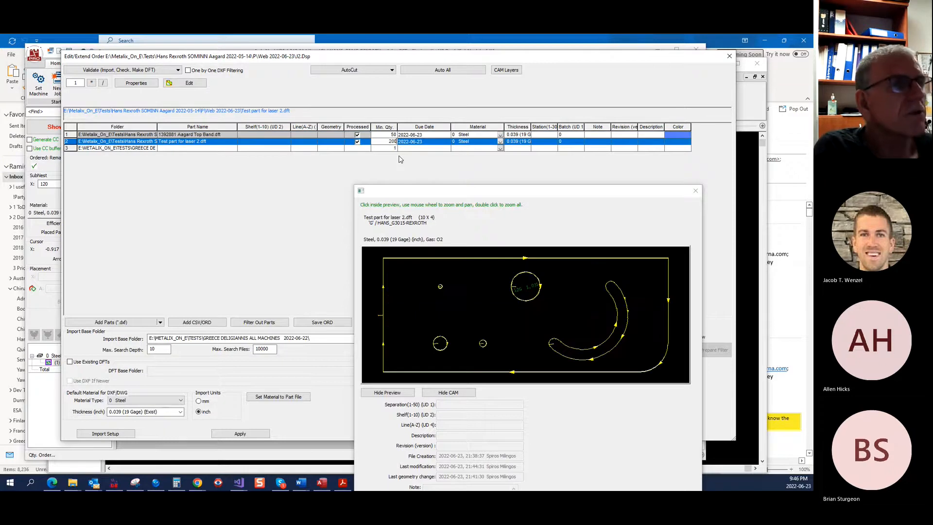
key(Up)
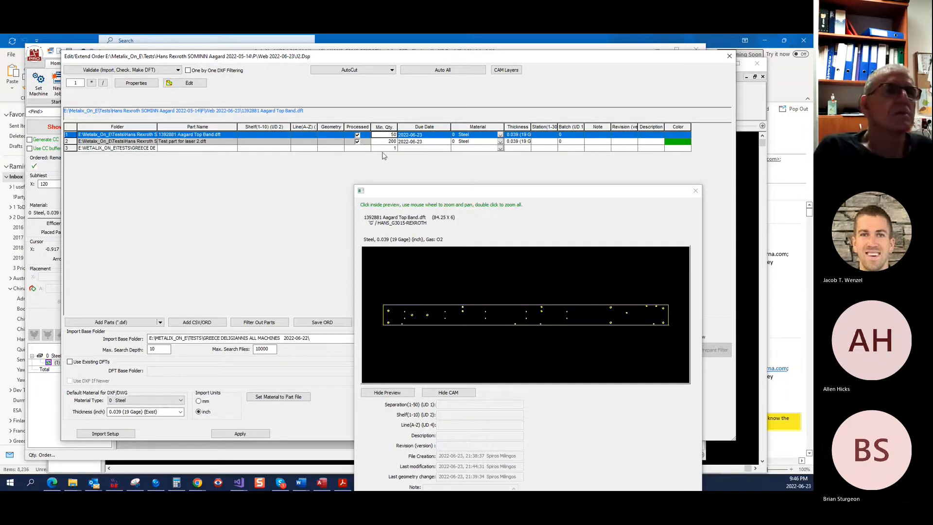
click(696, 191)
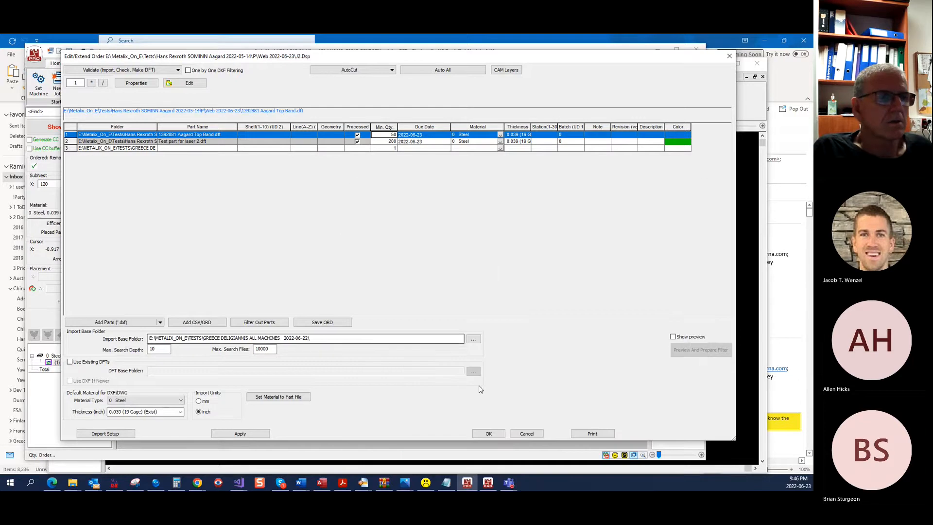
click(488, 434)
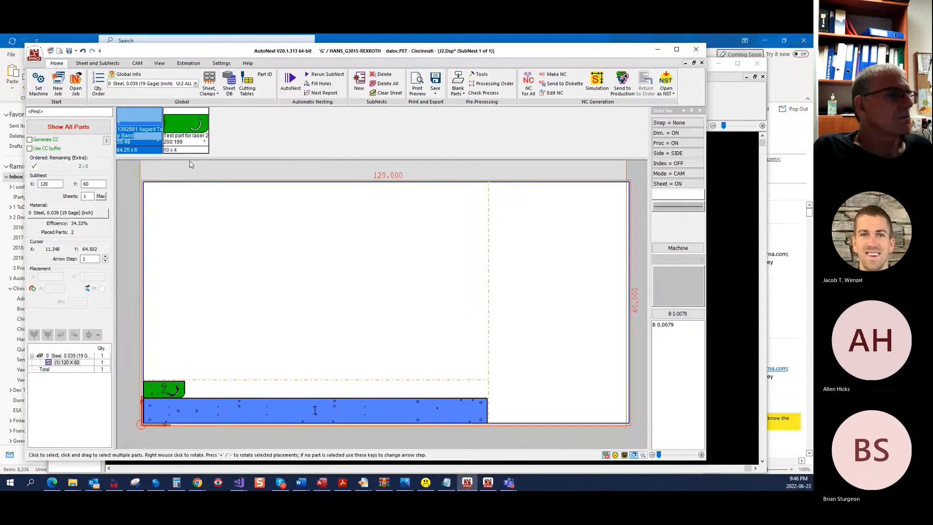
Step: Start the AutoNest setup, enable the sheet database and preview the shaped remnant with holes, ID 179
click(290, 81)
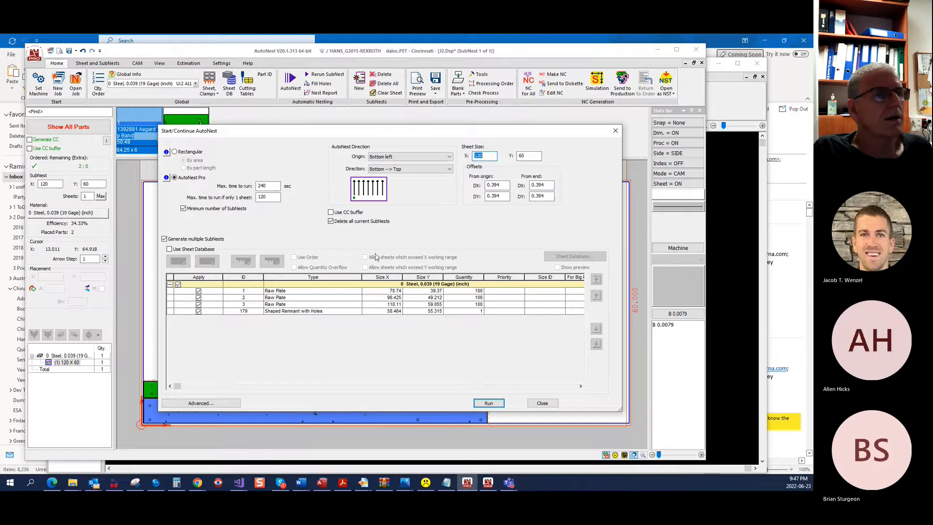
click(169, 249)
click(298, 311)
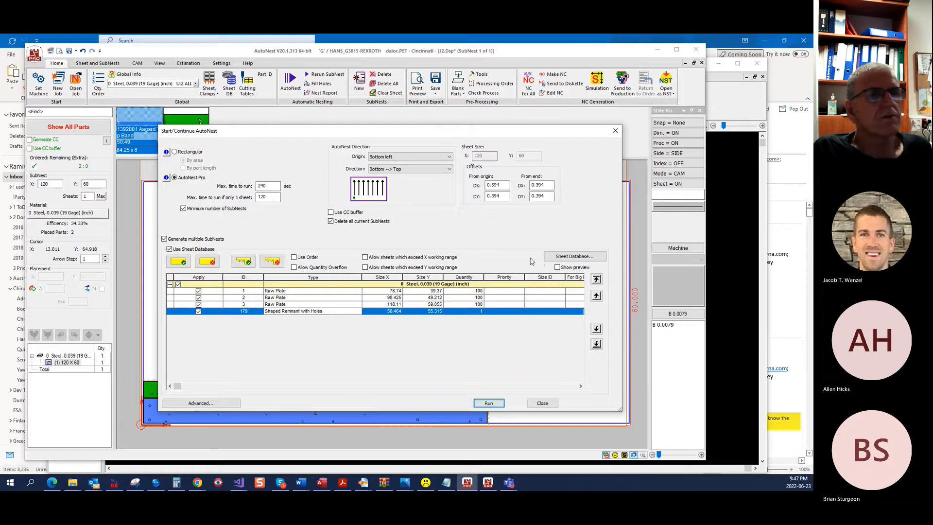
click(558, 268)
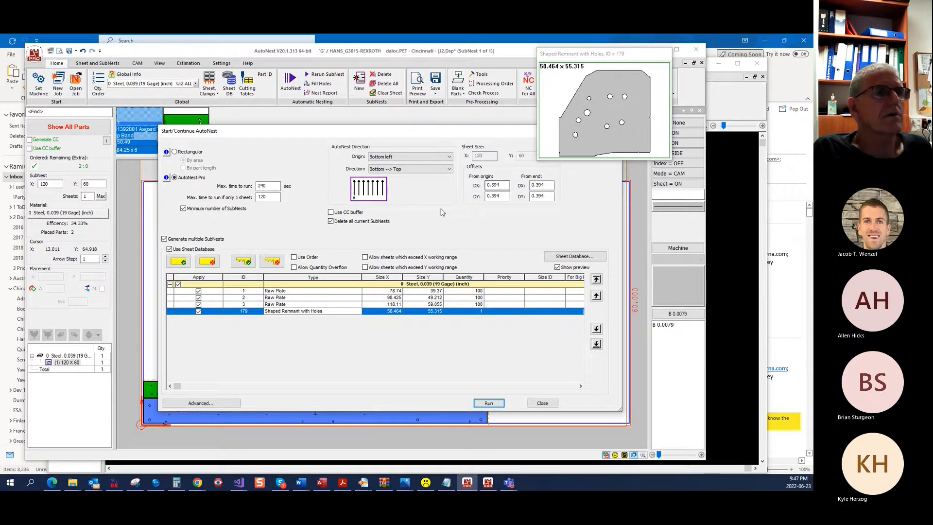
Step: Run AutoNest with the sheet database disabled on 120 x 60 sheets and close the finished report
click(170, 249)
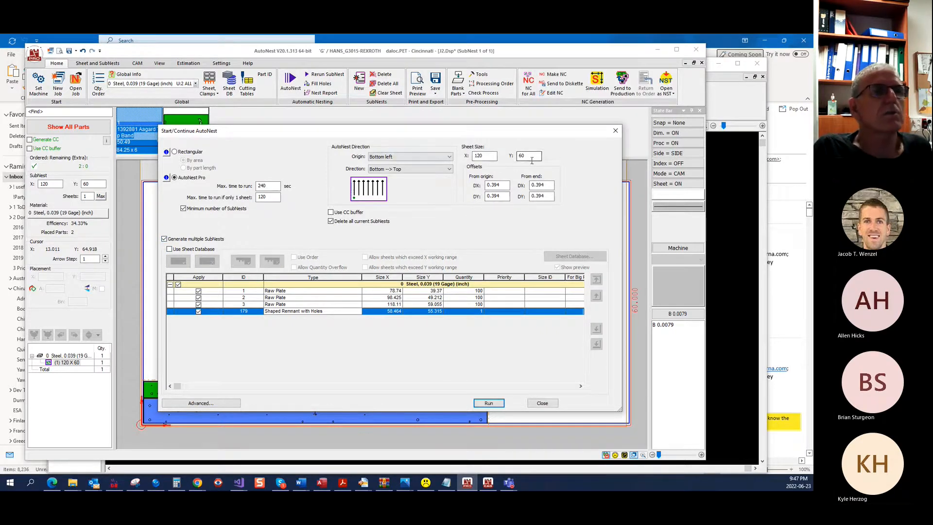
click(489, 403)
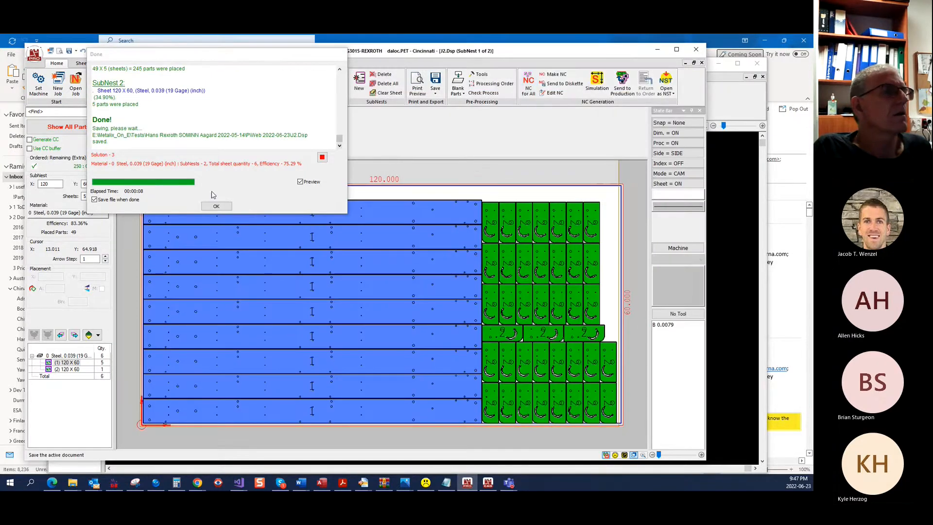
click(216, 206)
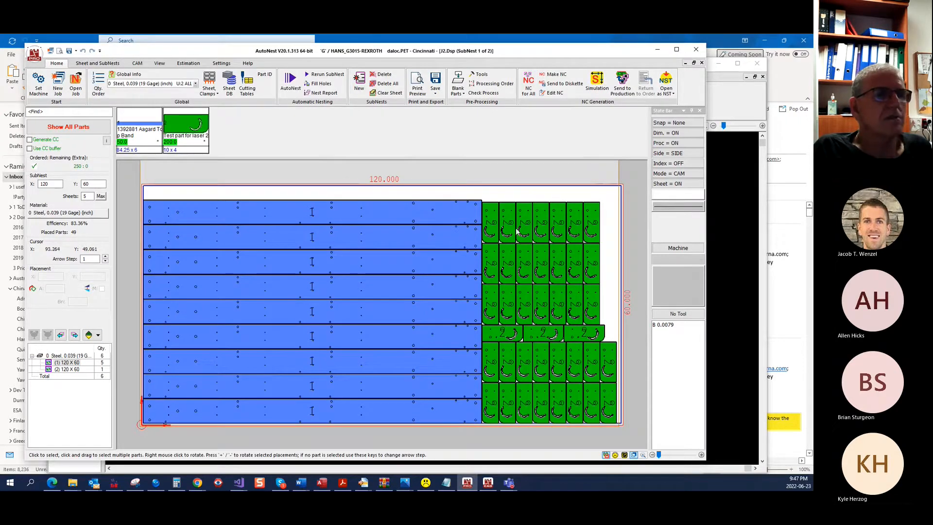
Step: Examine the second subnest and the options for generating NC for all subnests, without generating it
click(67, 369)
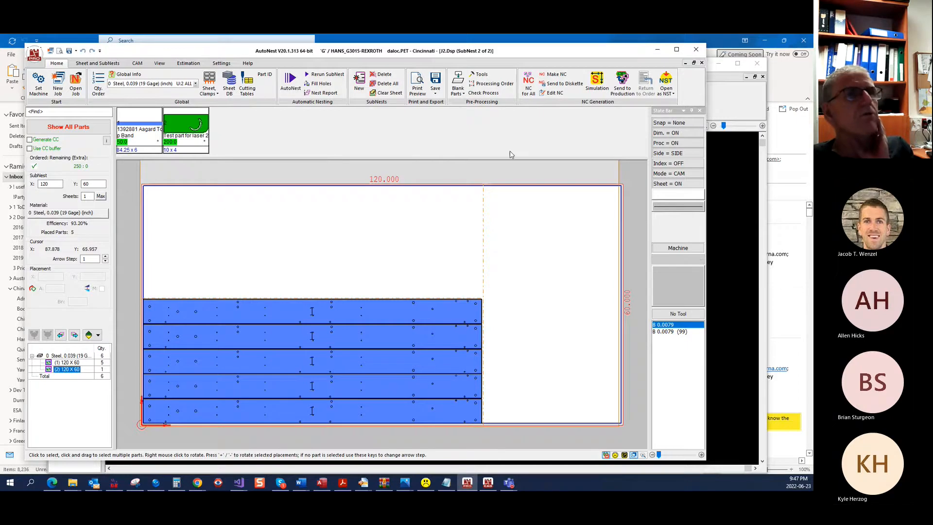
click(528, 85)
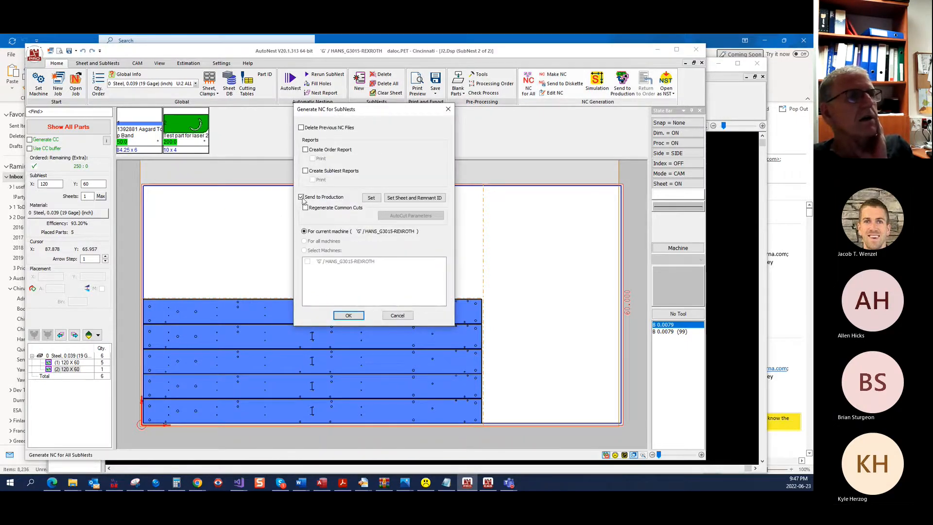
click(406, 317)
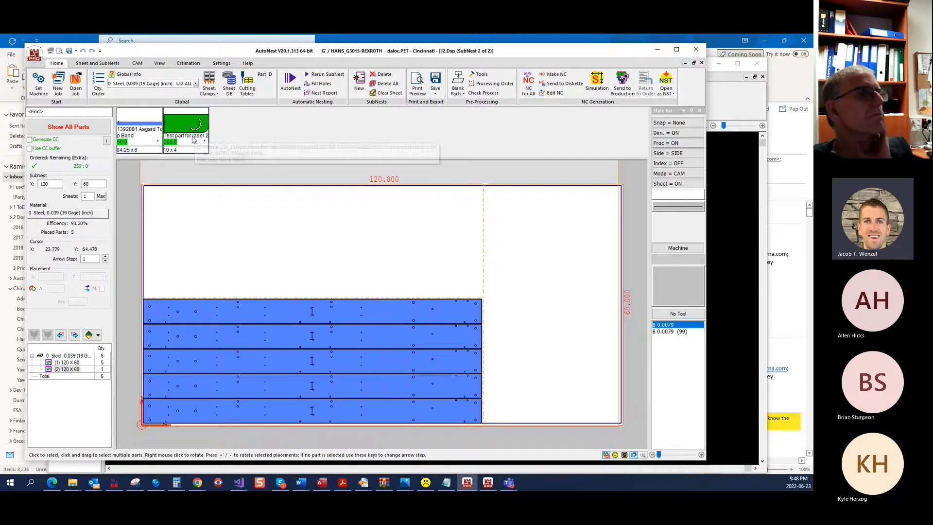
Step: Display the first subnest without part fill and examine the cut paths of the nested test parts beside the bands
click(72, 362)
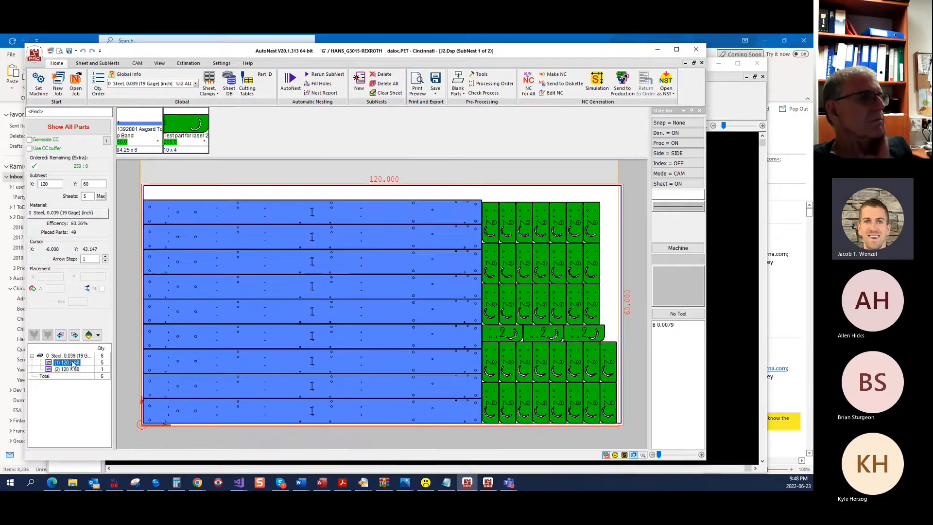
click(490, 217)
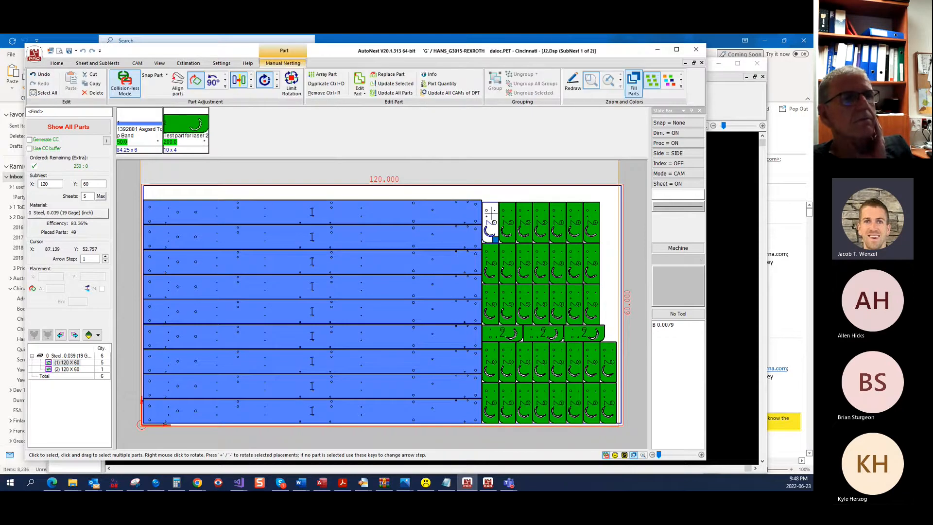
click(624, 455)
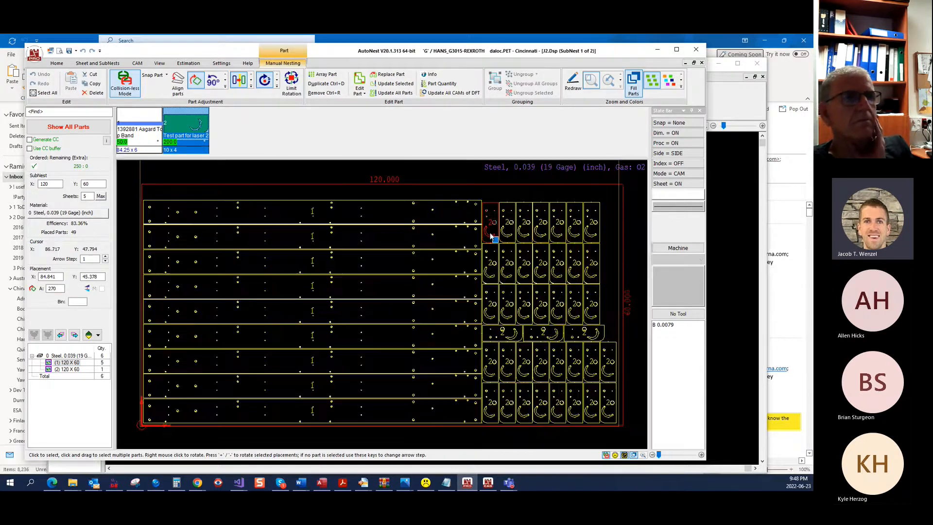
scroll(498, 233, up, 5)
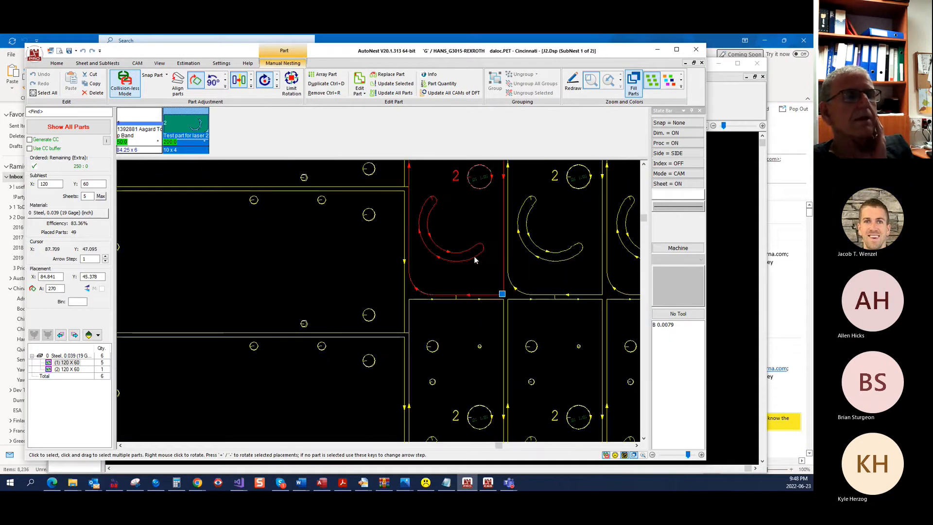
scroll(471, 261, down, 3)
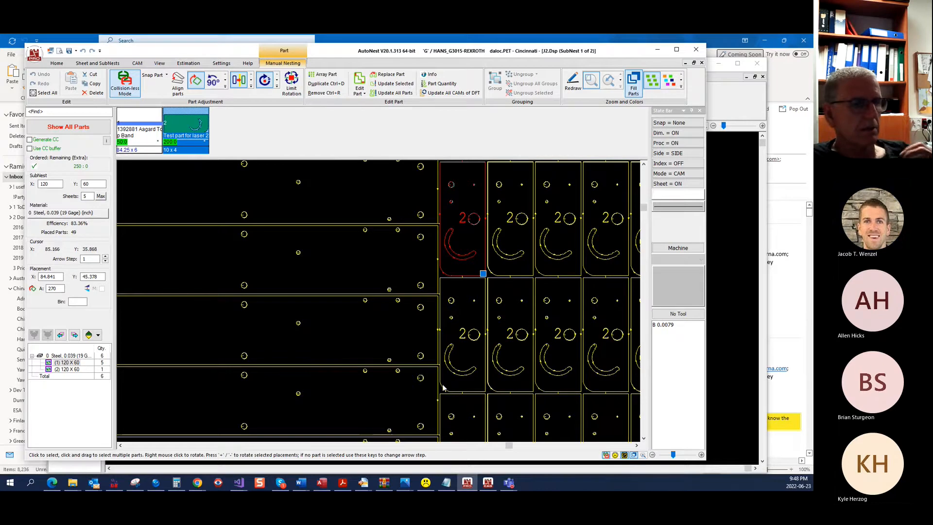
right_click(189, 125)
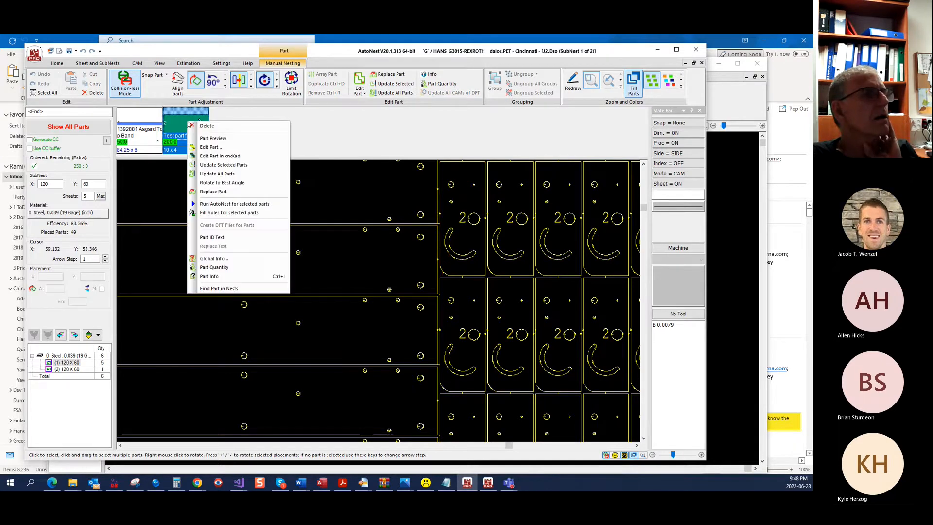
click(210, 151)
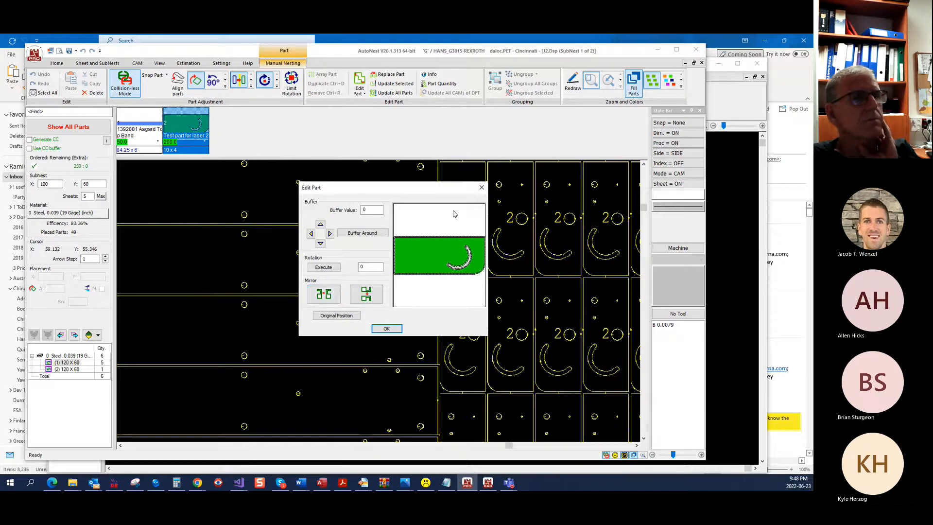
click(481, 187)
Step: Open Test part for laser 2 in cncKad and examine the cut path and lead-in of its curved slot
right_click(187, 128)
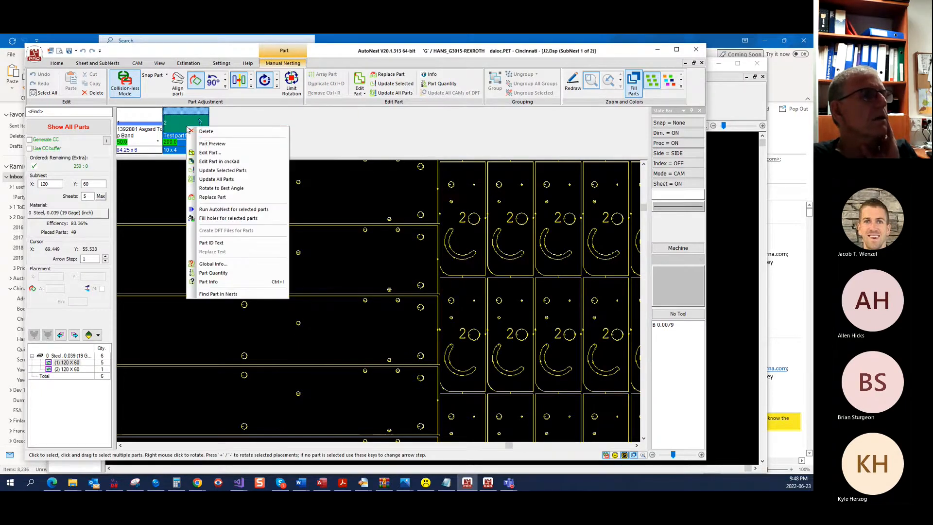
click(216, 162)
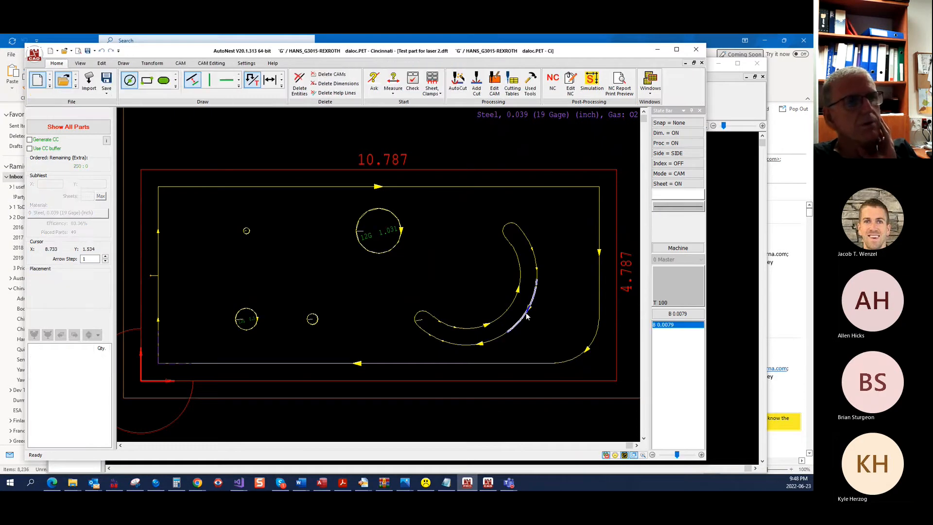
scroll(528, 308, up, 2)
scroll(307, 326, down, 3)
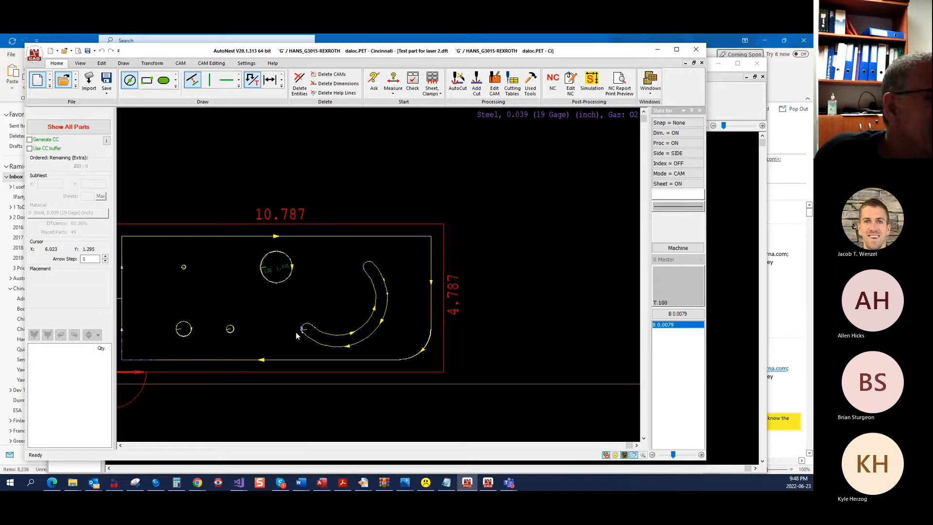
scroll(294, 334, up, 2)
scroll(295, 334, up, 2)
scroll(293, 332, down, 3)
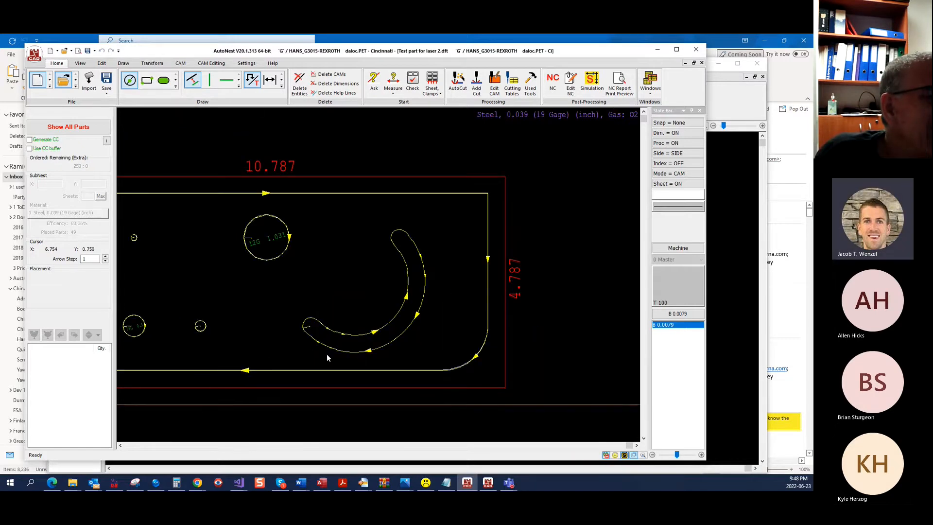
Step: Measure the curved slot's width between its two edges near the lead-in end
scroll(309, 339, up, 2)
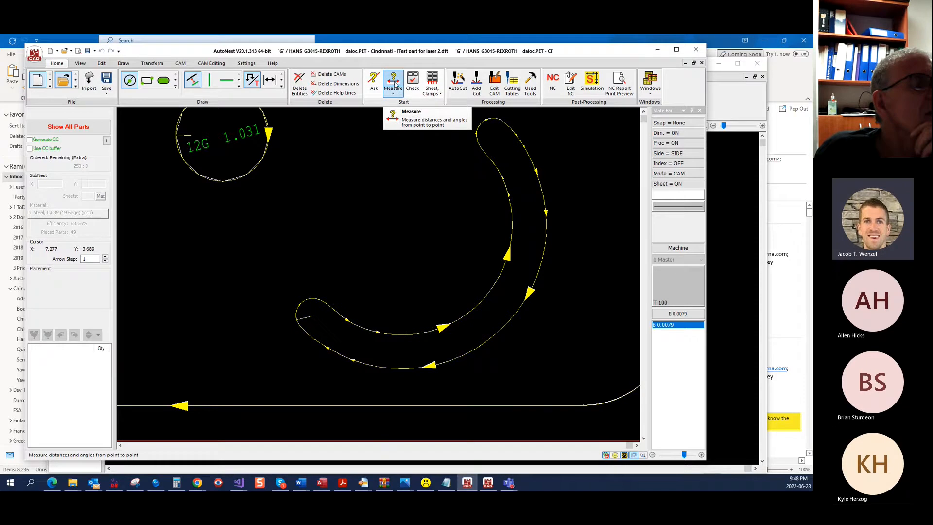
click(393, 85)
scroll(343, 346, up, 2)
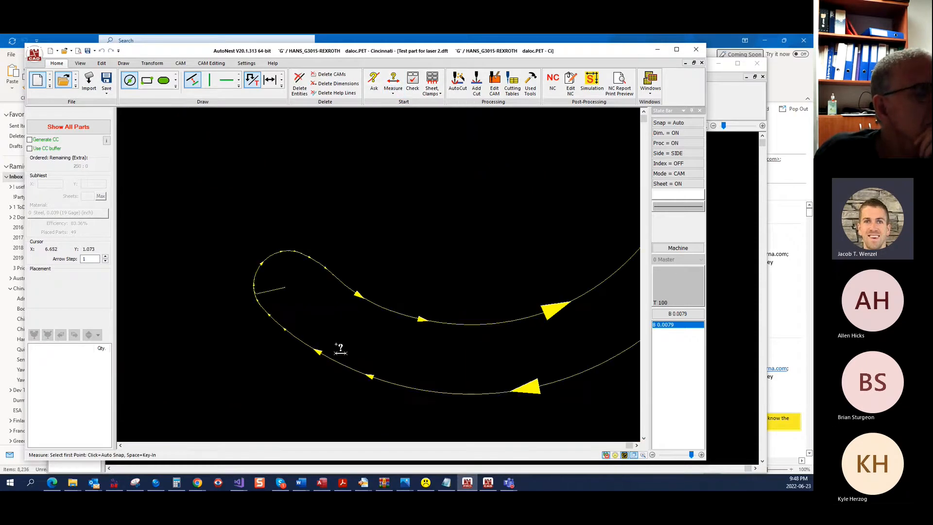
click(319, 353)
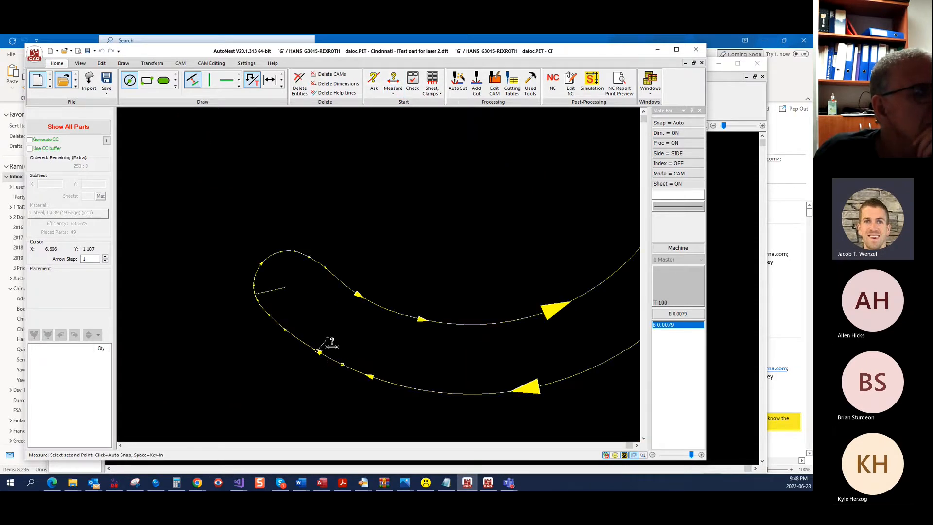
click(358, 297)
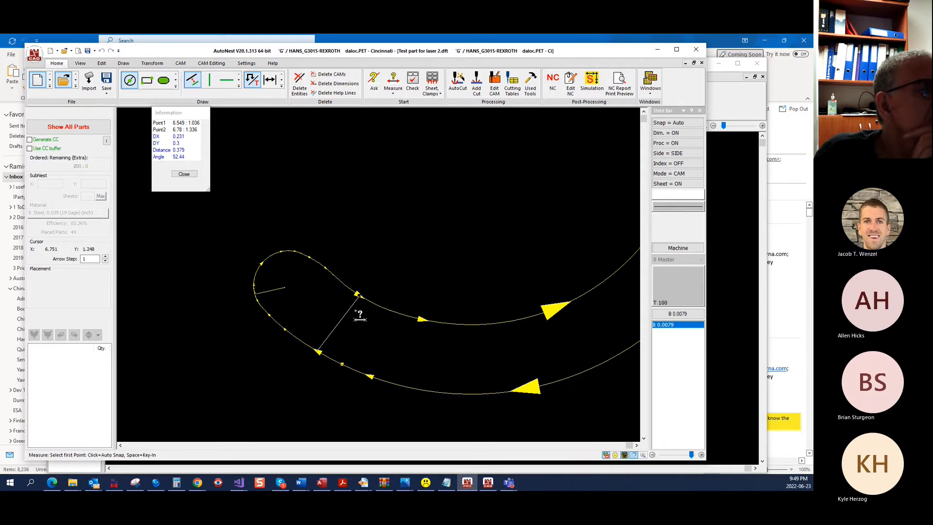
click(190, 177)
Step: With snapping turned off, draw an orange line straight across both edges of the curved slot near its middle
scroll(192, 208, down, 4)
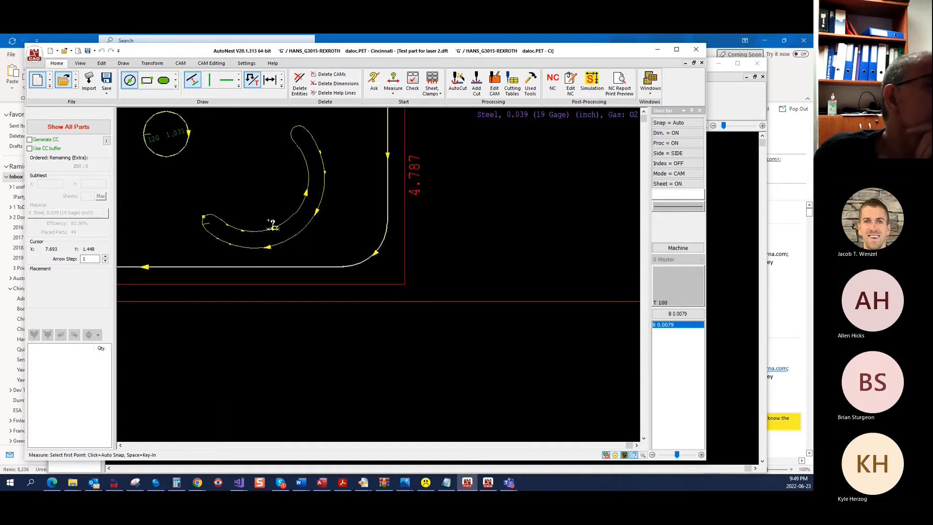
scroll(302, 219, up, 2)
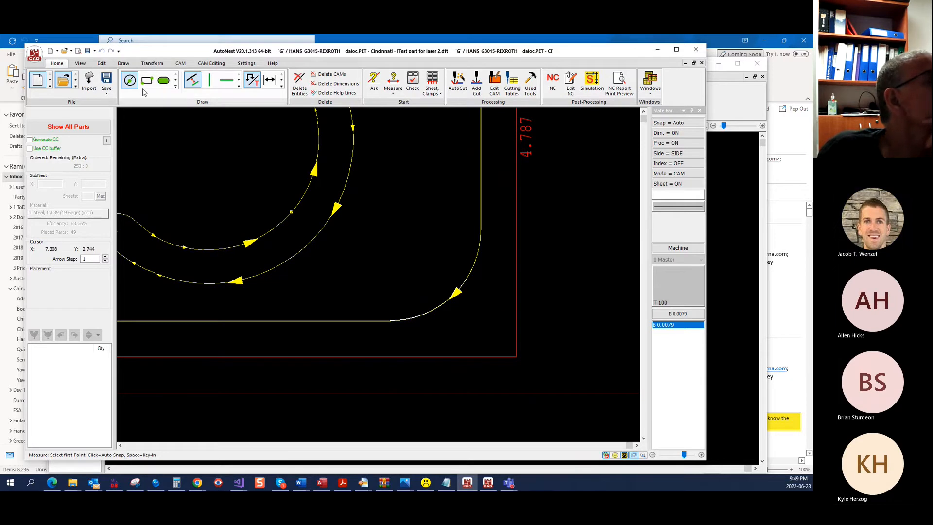
click(175, 87)
click(148, 98)
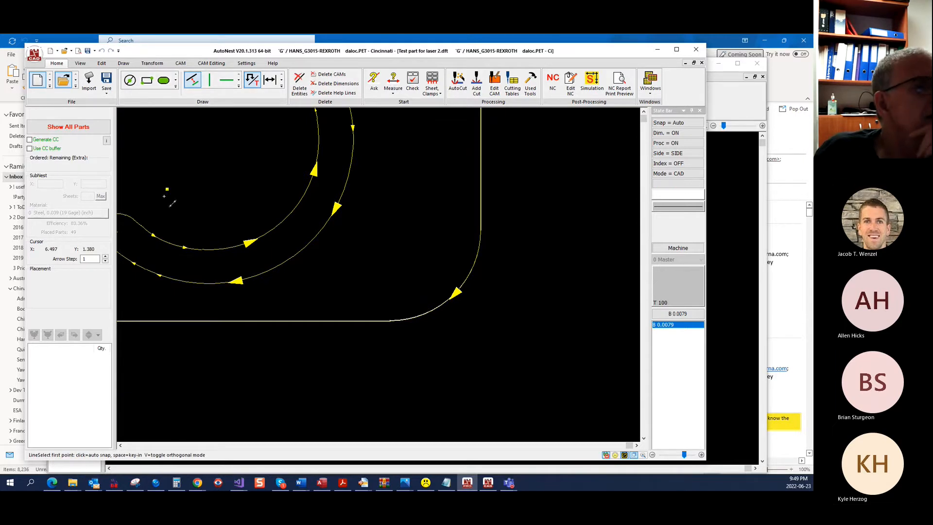
click(673, 124)
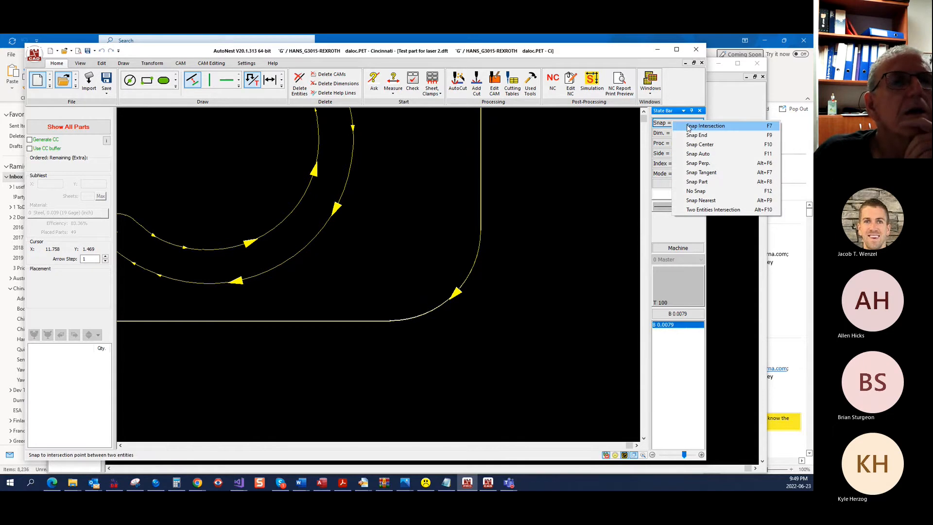
click(696, 191)
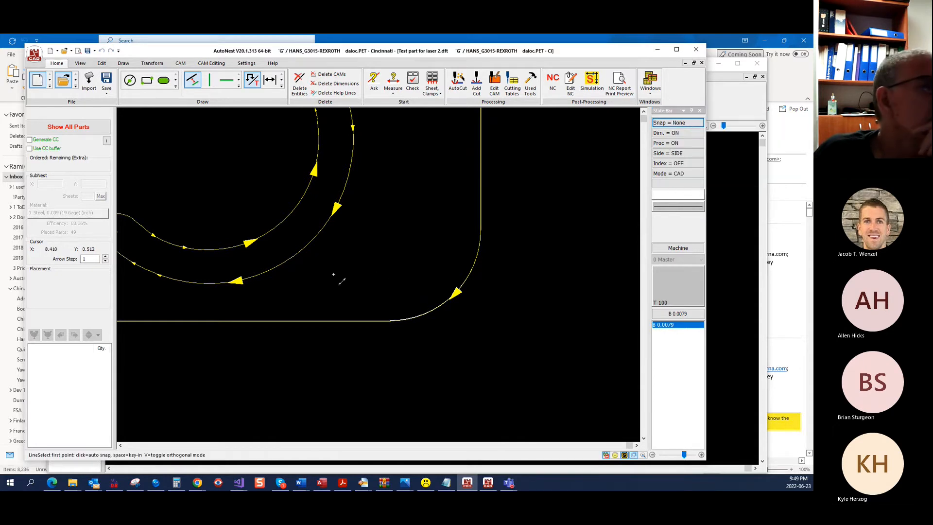
scroll(294, 230, up, 2)
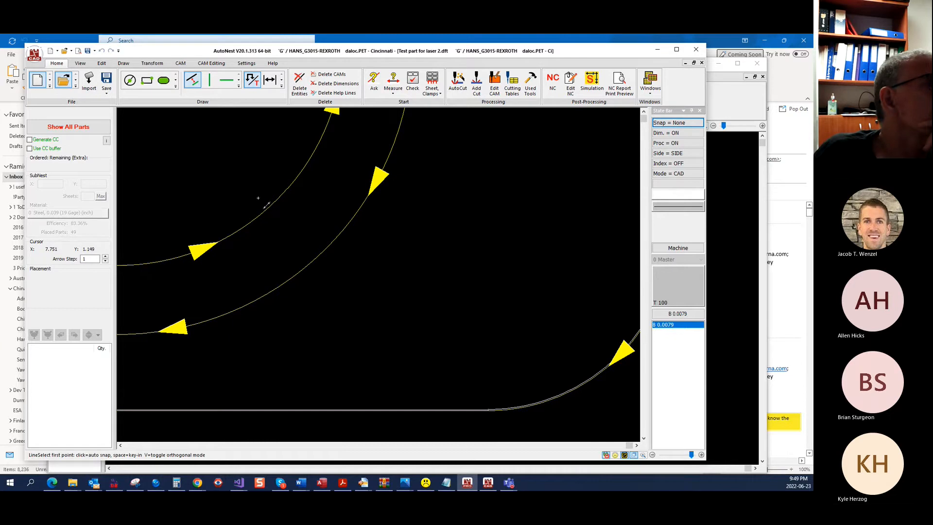
click(664, 198)
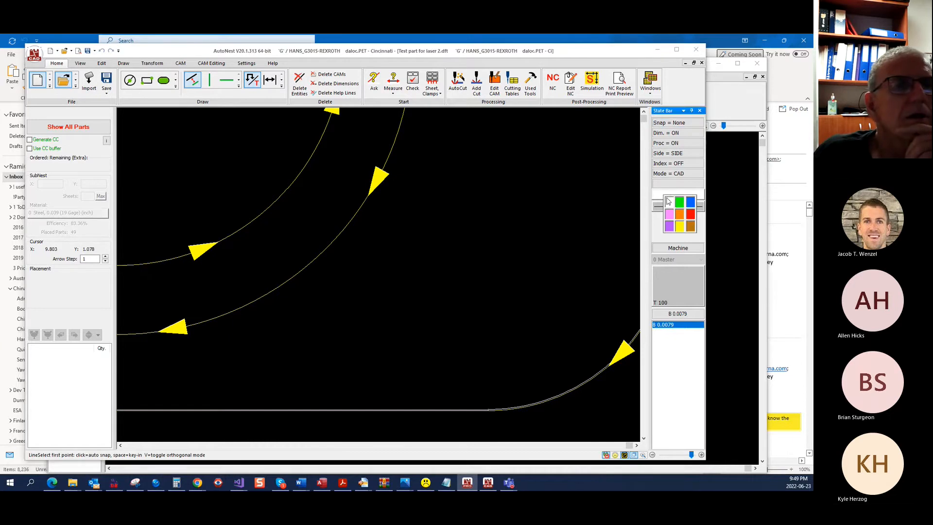
click(678, 208)
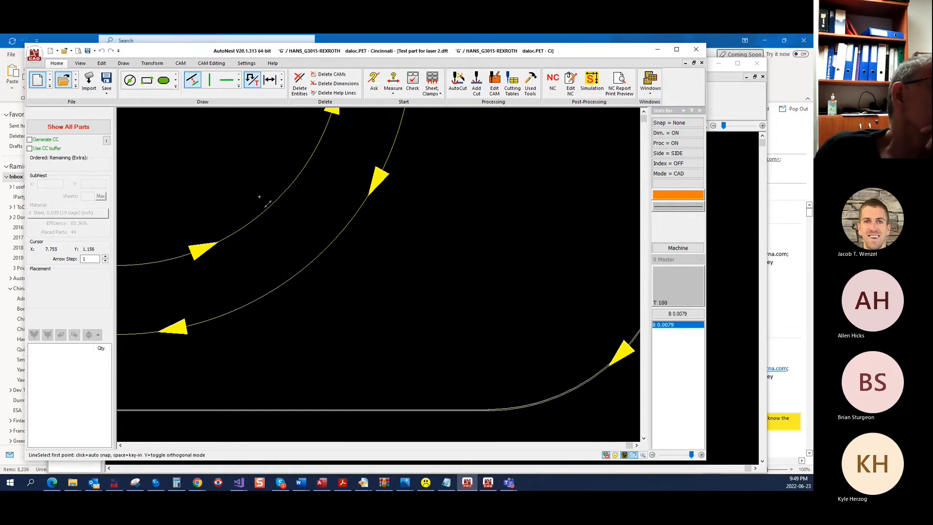
click(256, 190)
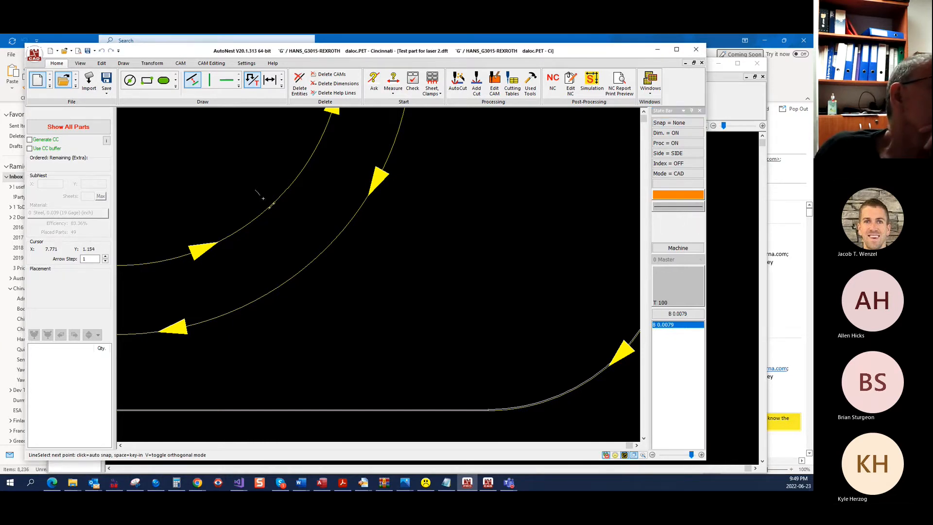
click(336, 275)
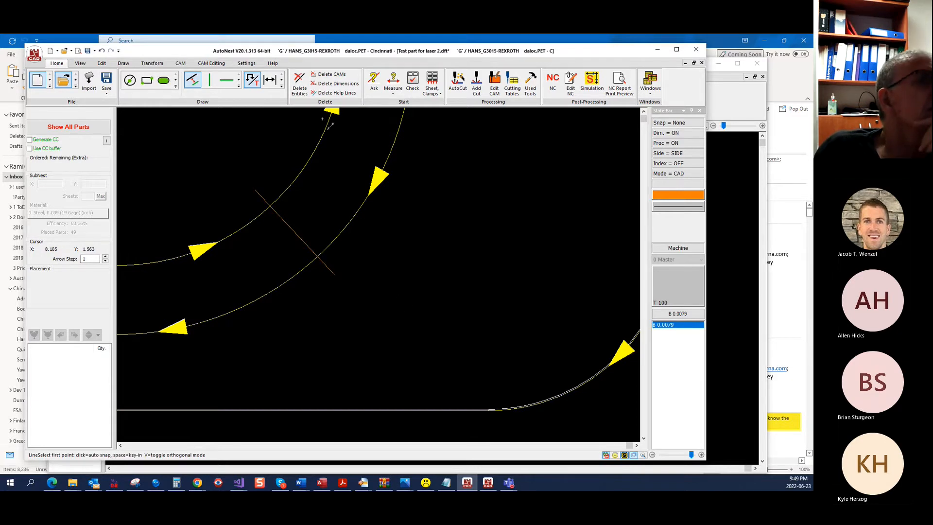
Step: Measure the slot's width between the points where the orange line crosses its inner and outer edges, then dismiss the measurement
click(393, 80)
click(270, 207)
click(315, 258)
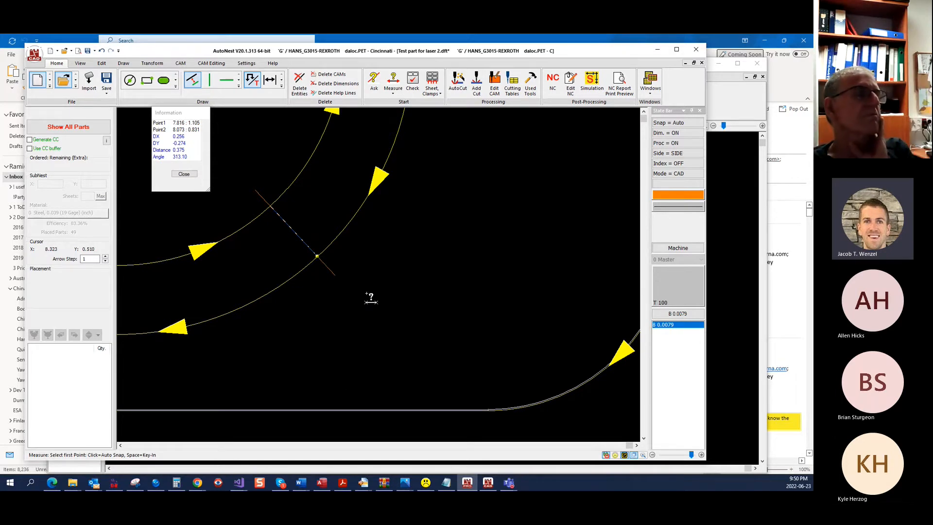
scroll(350, 271, down, 3)
scroll(348, 273, down, 2)
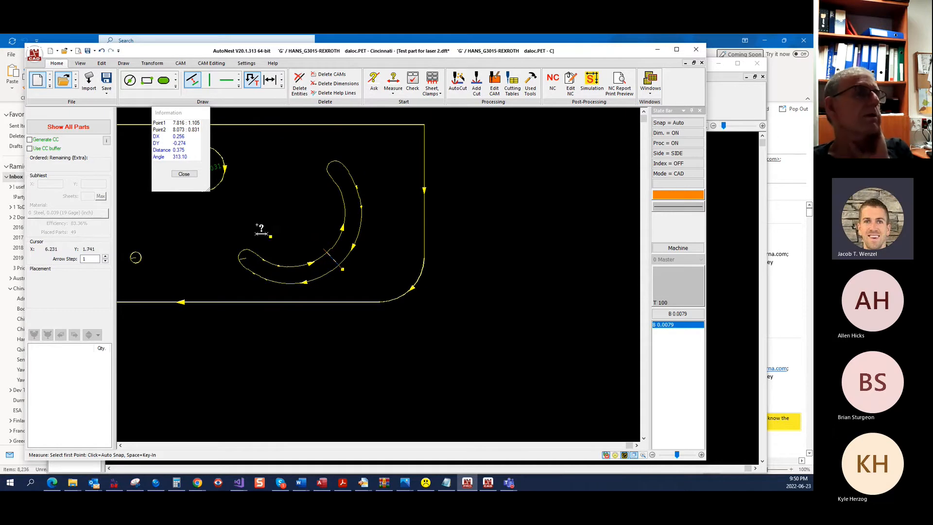
click(188, 175)
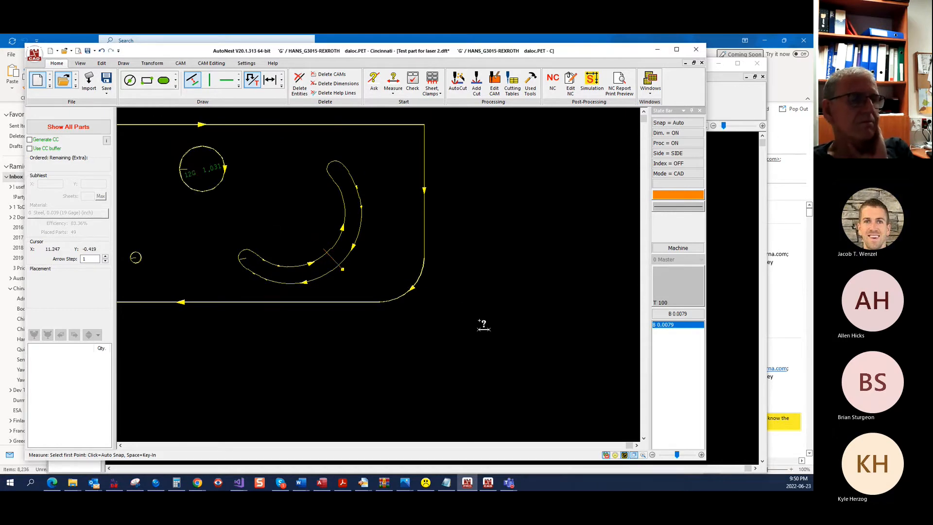
Step: Close Test part for laser 2 without saving the changes and return to the first subnest of J2
click(488, 483)
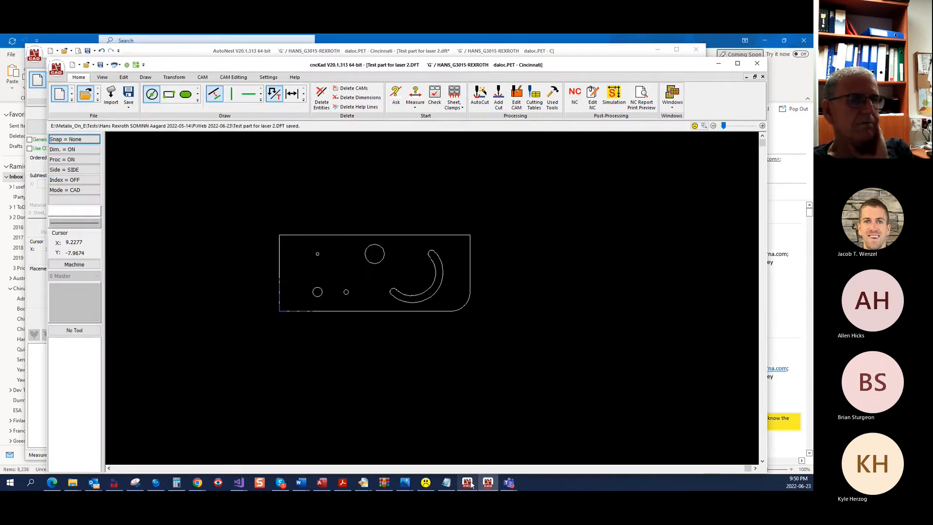
click(467, 483)
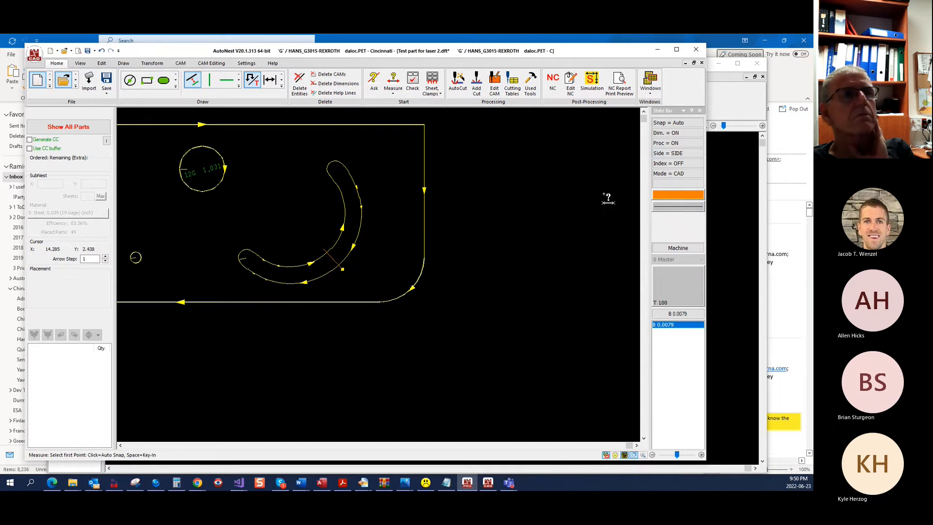
click(703, 63)
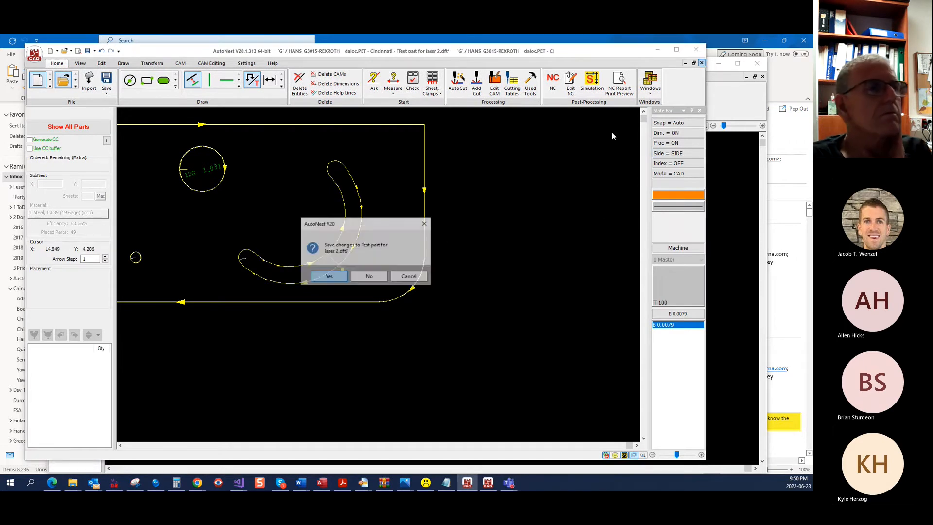
click(369, 275)
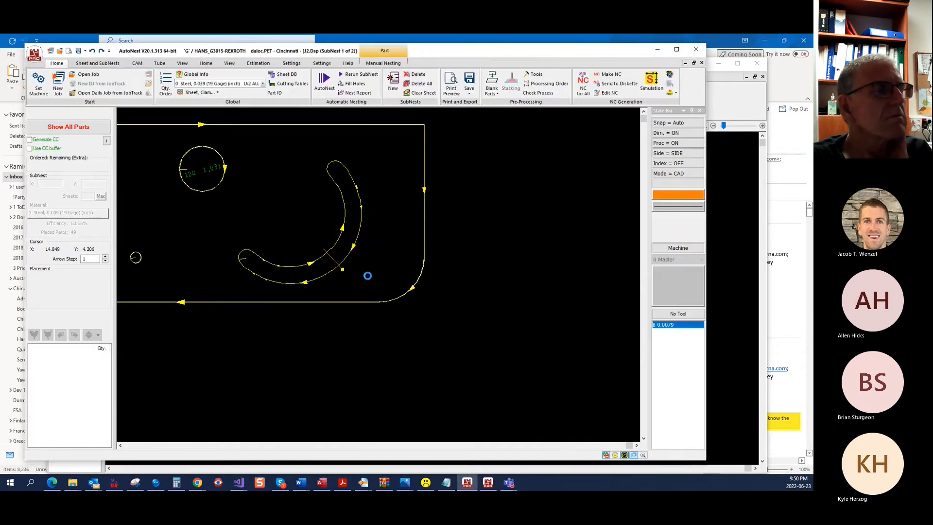
scroll(378, 250, down, 3)
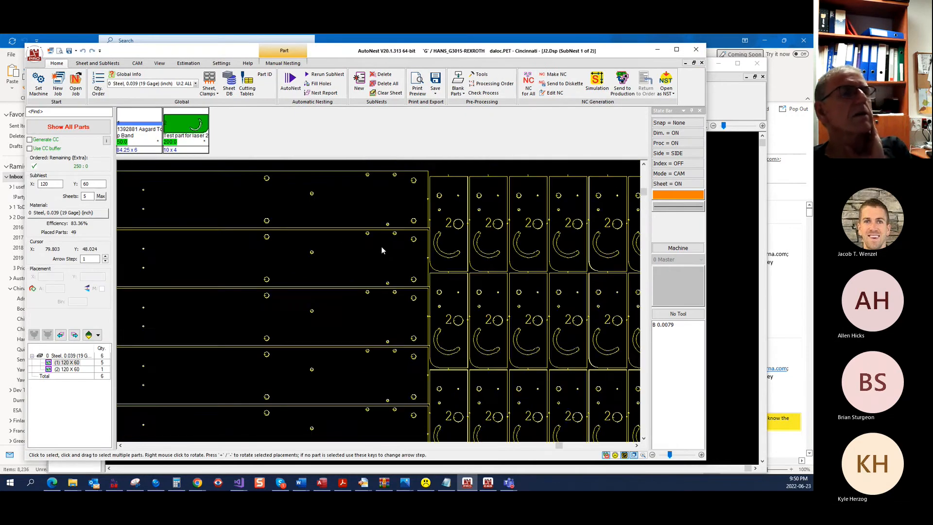
scroll(495, 192, down, 1)
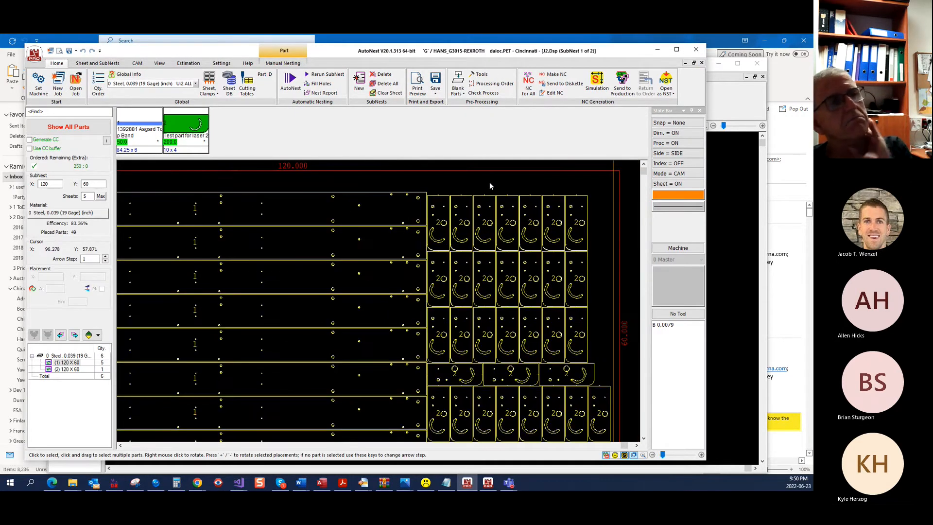
scroll(491, 179, down, 3)
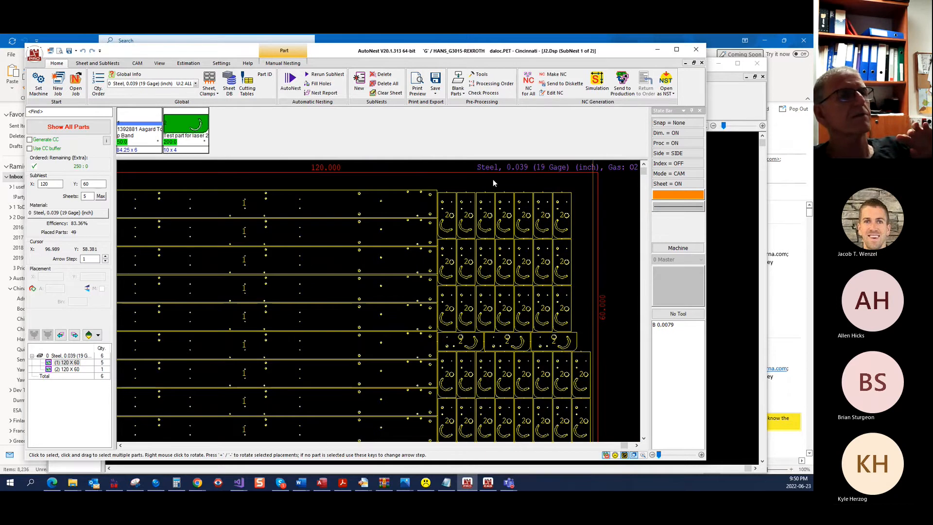